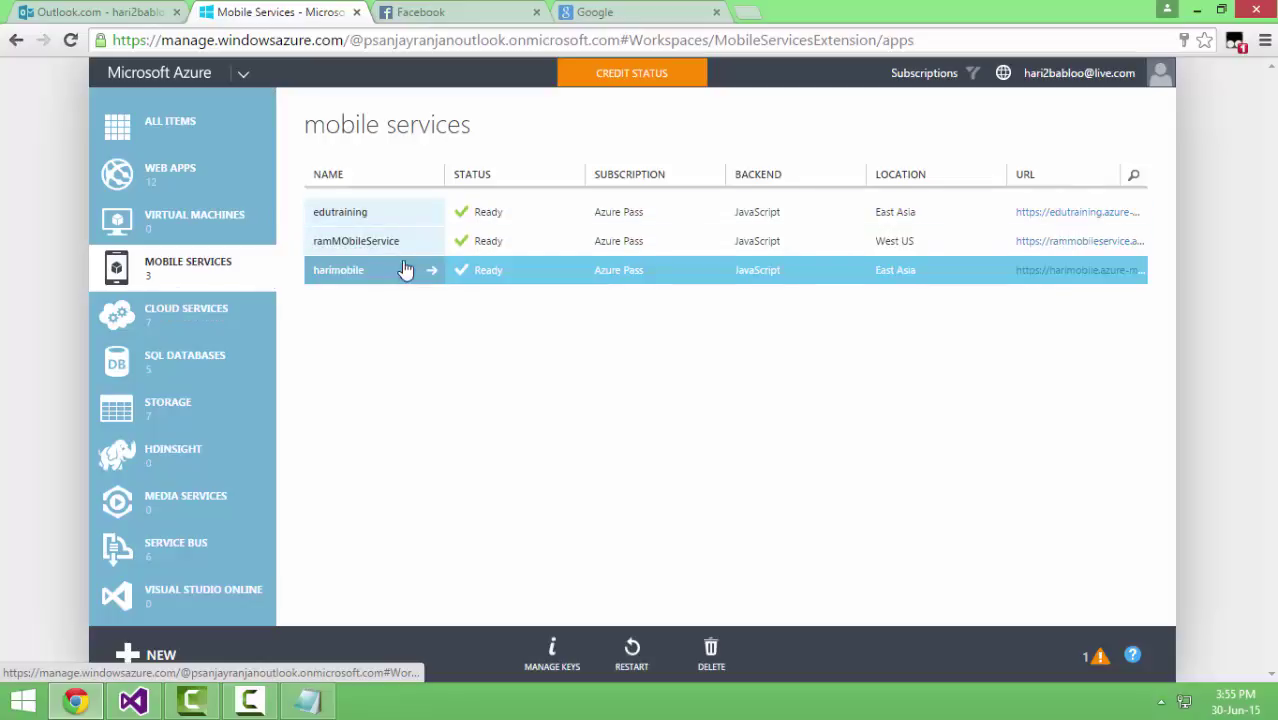
Create a new data table named mytable in the harimobile mobile service, with soft delete enabled
left_click(394, 277)
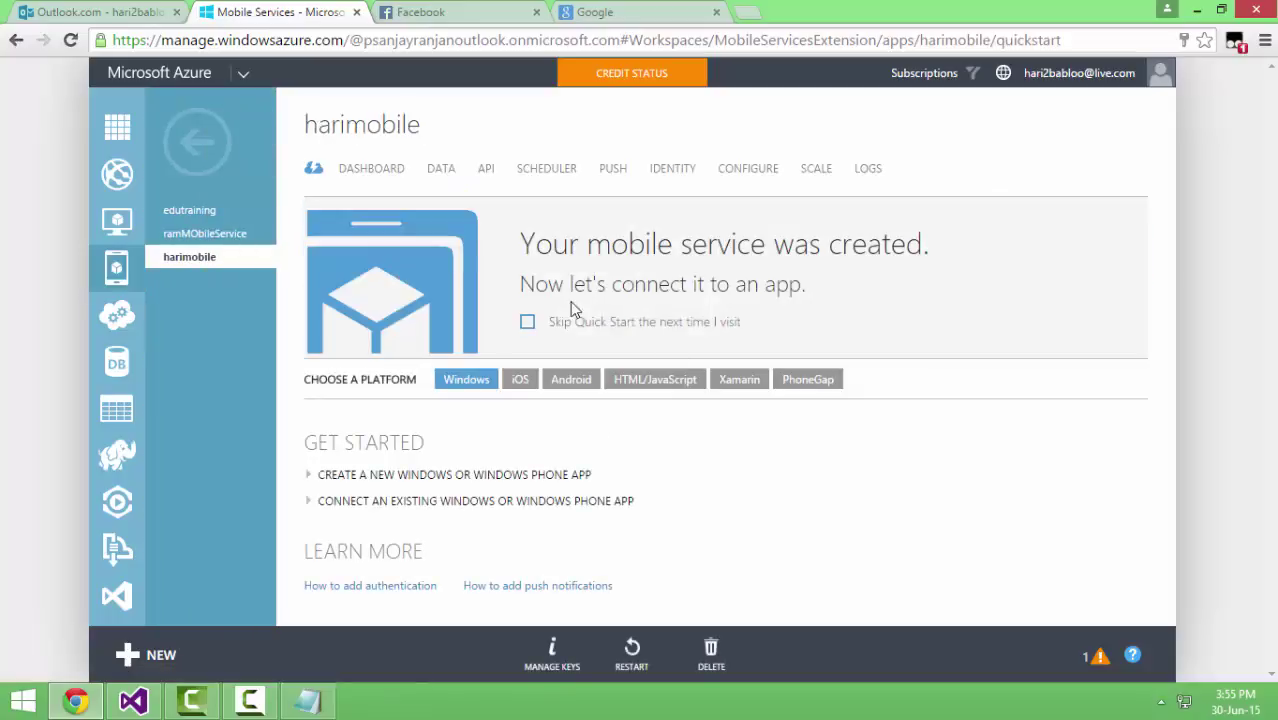
left_click(442, 171)
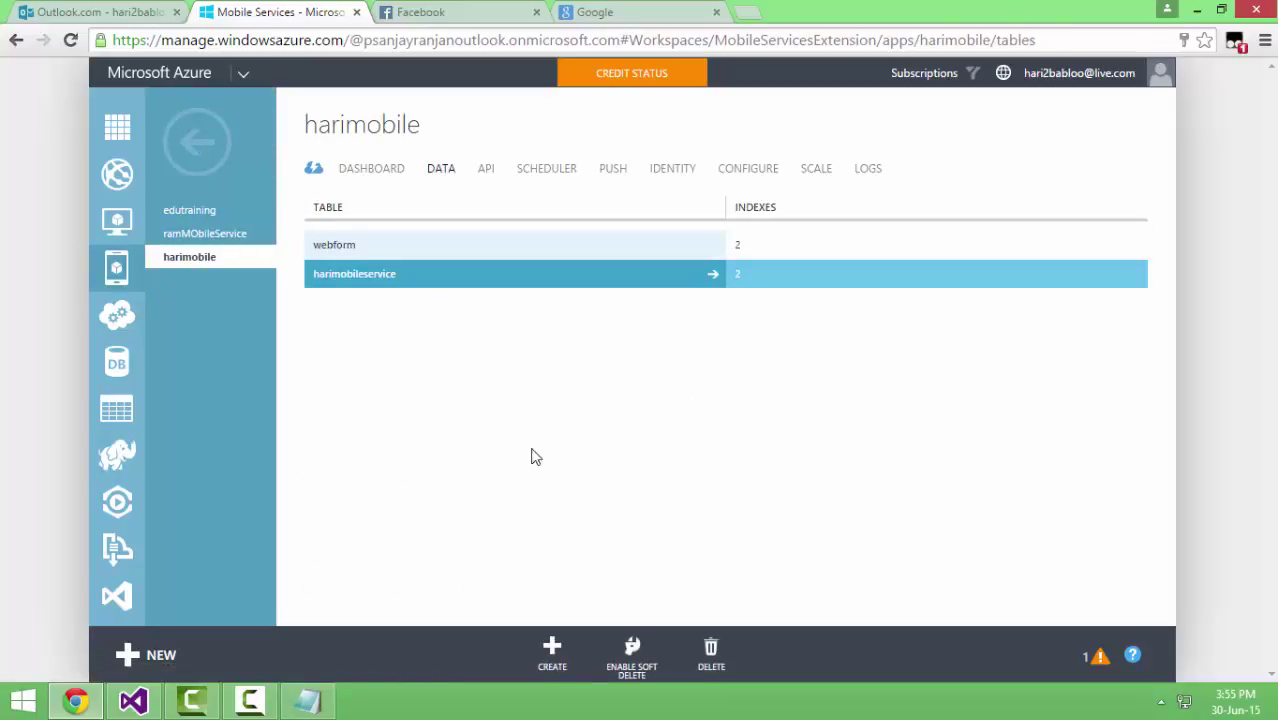
left_click(563, 662)
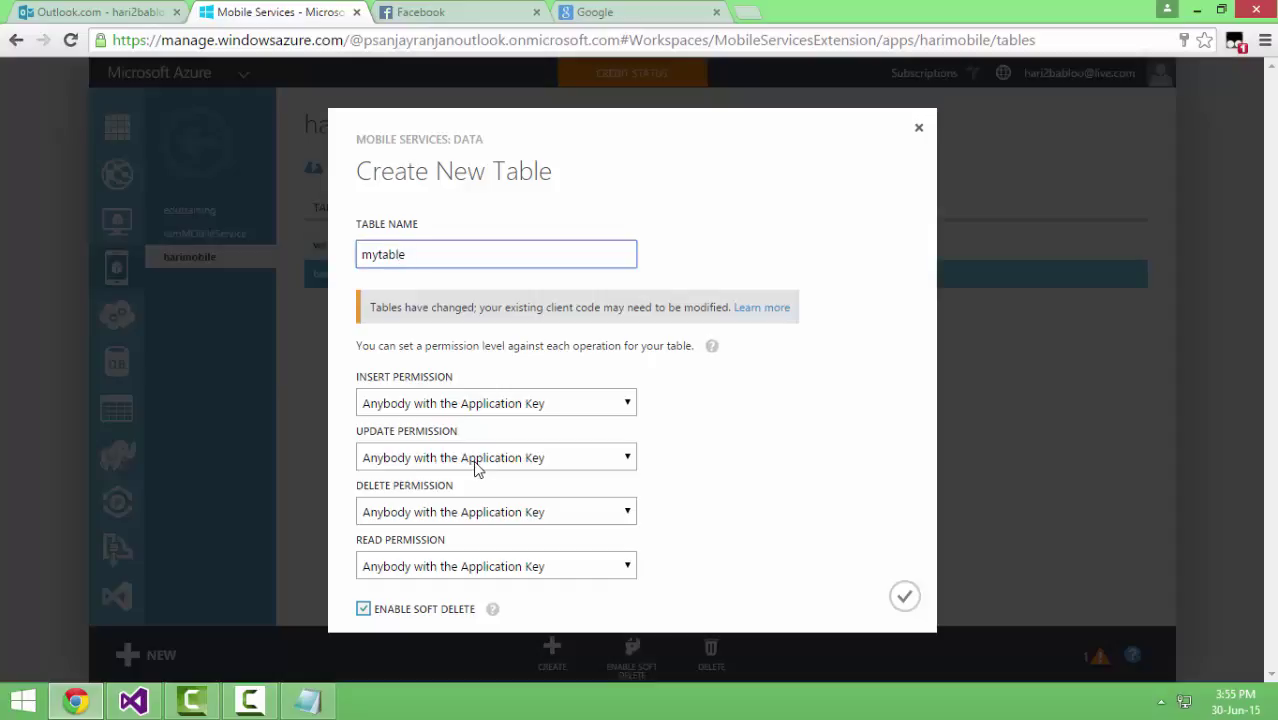
left_click(903, 596)
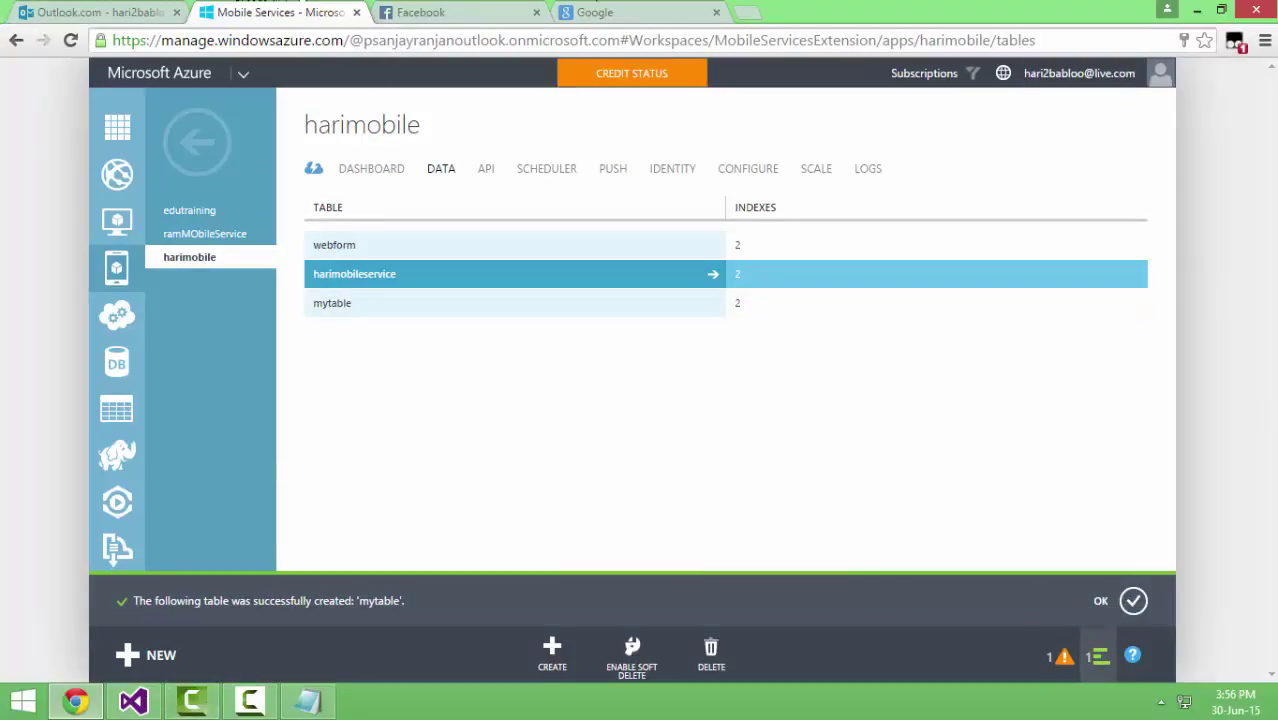
Open the column list of mytable and delete the __createdAt column
left_click(652, 306)
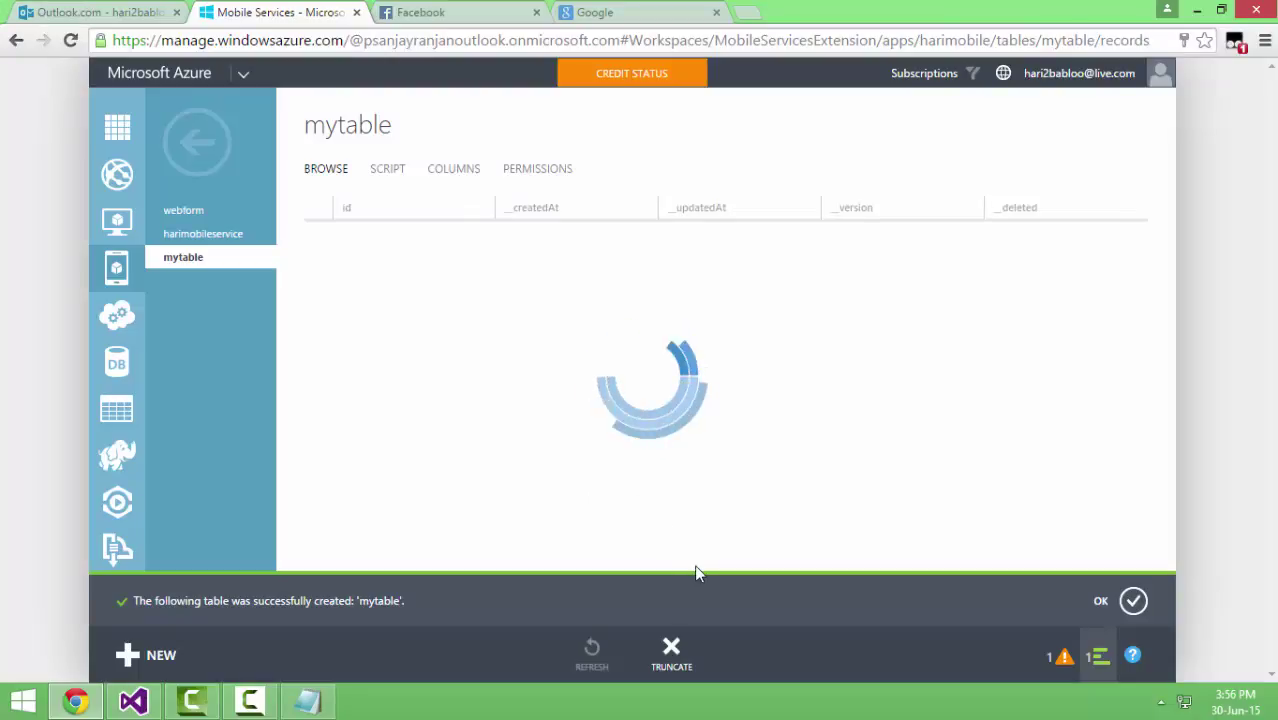
left_click(434, 176)
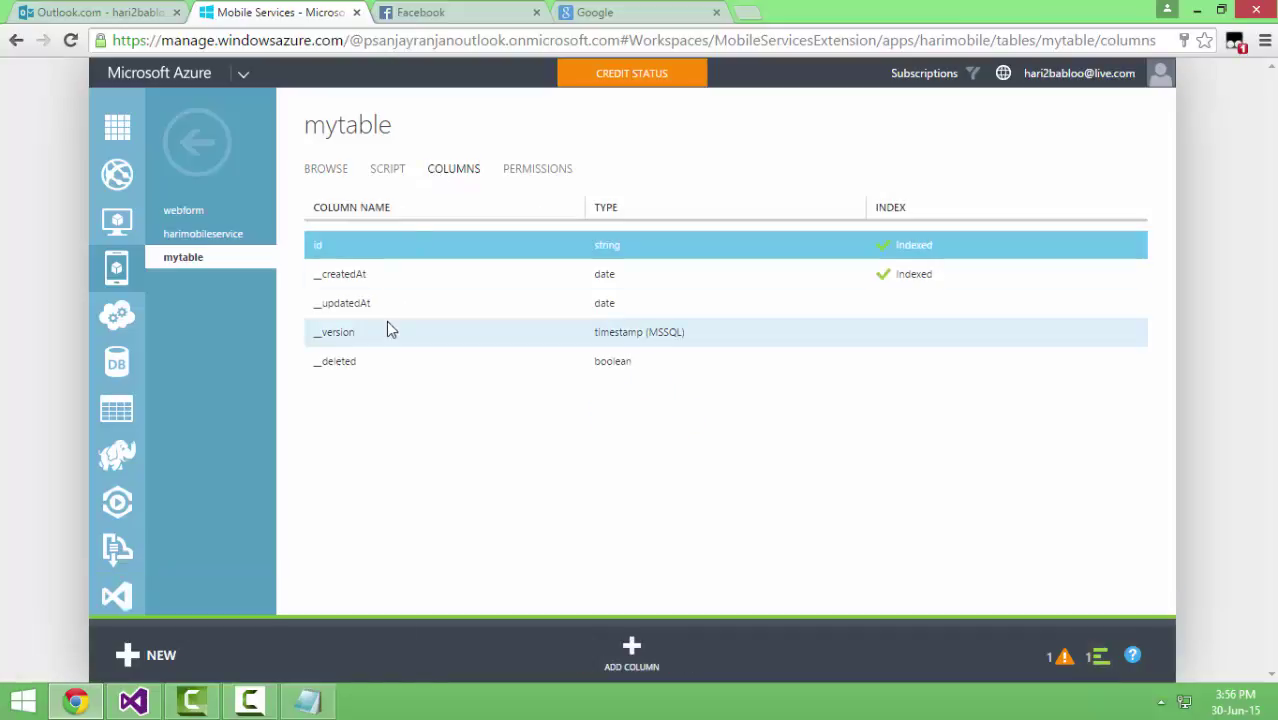
left_click(454, 270)
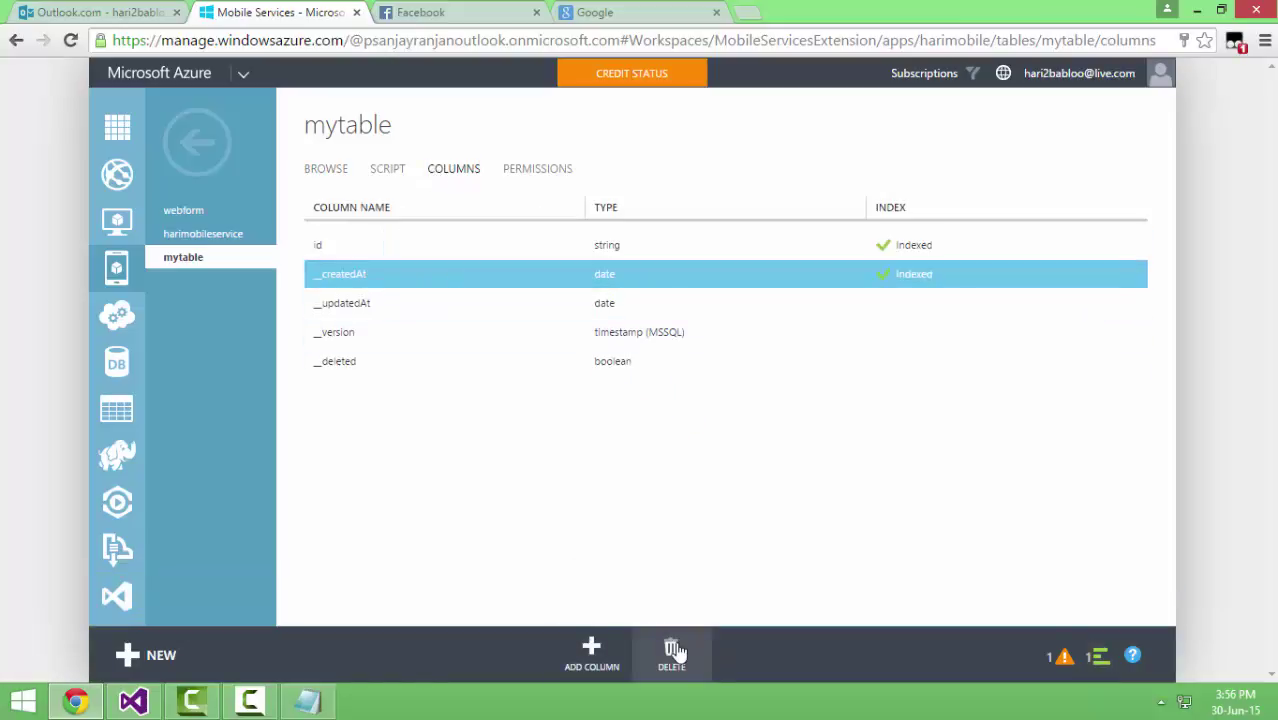
left_click(675, 651)
left_click(1058, 599)
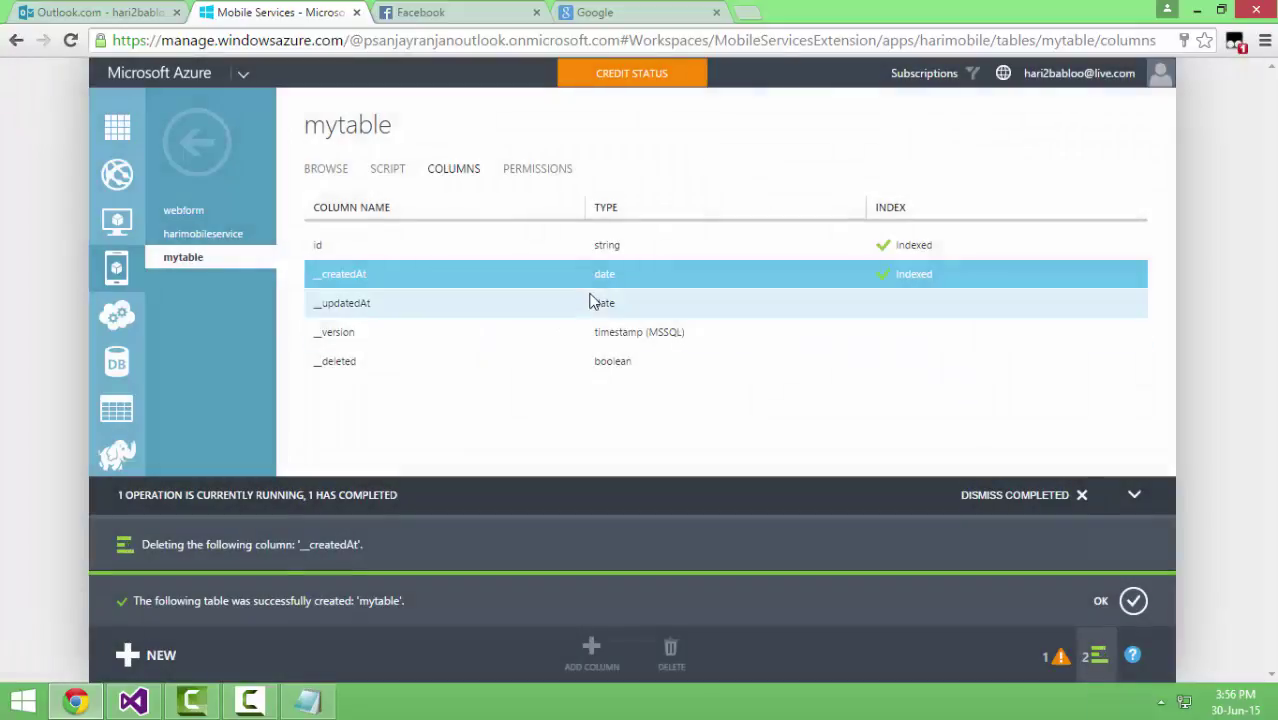
Delete the __updatedAt column from mytable, dismissing the table-creation notification
left_click(590, 303)
left_click(1130, 599)
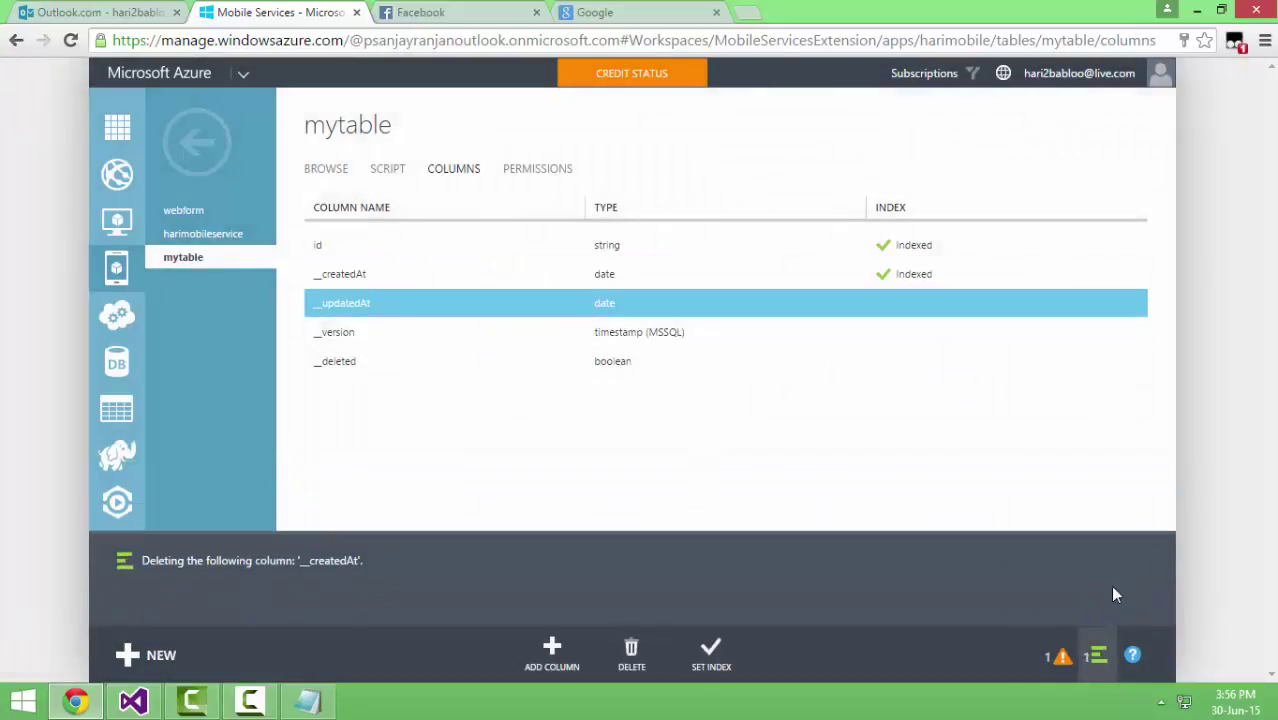
left_click(632, 653)
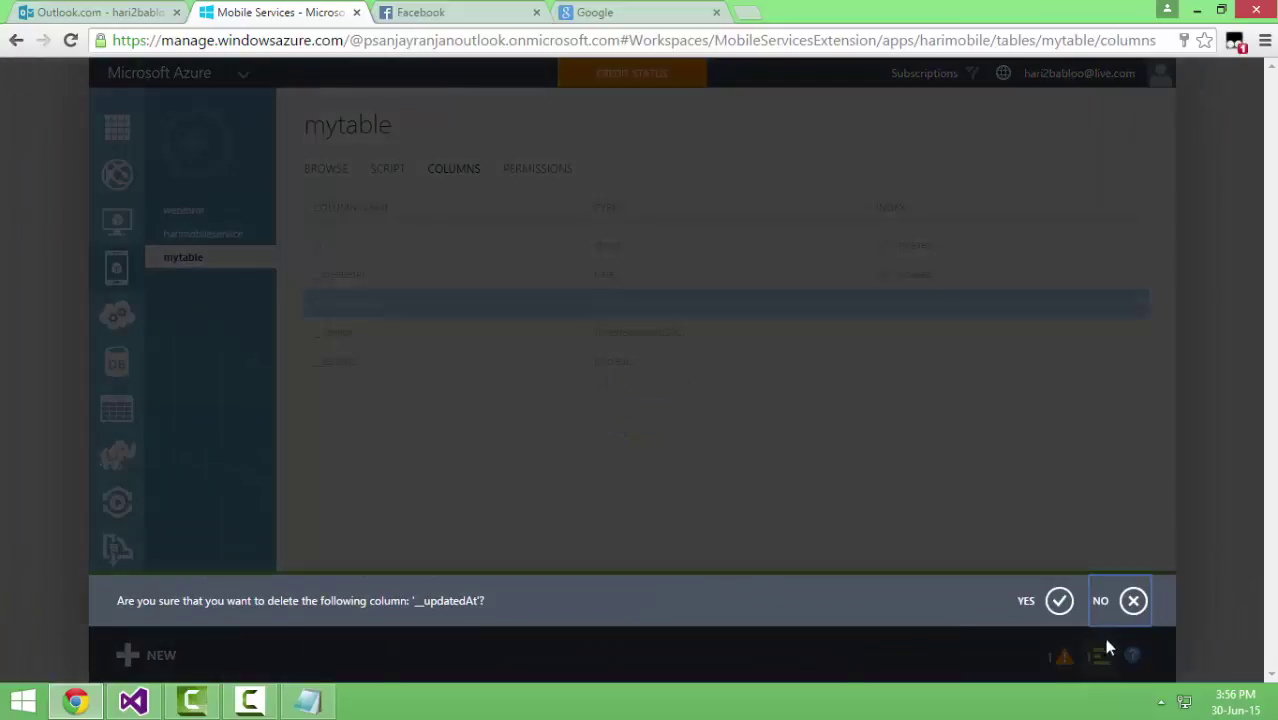
left_click(1060, 603)
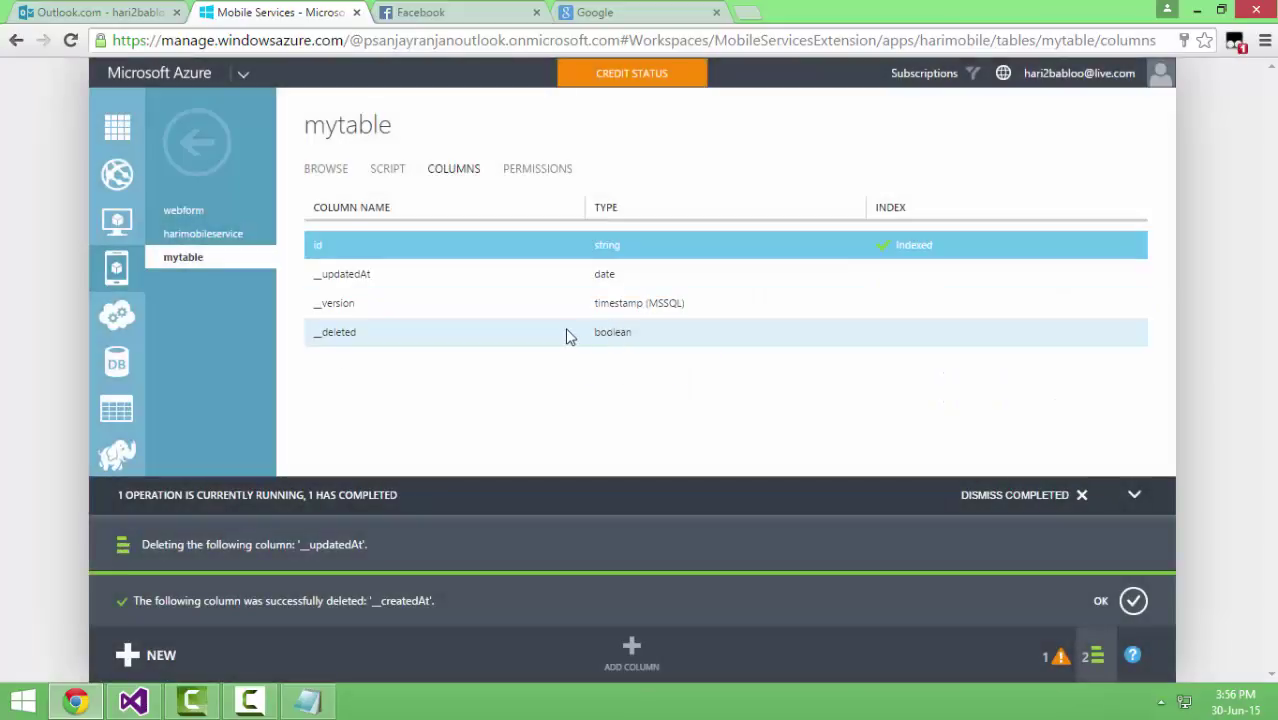
Delete the __deleted column from mytable
left_click(566, 334)
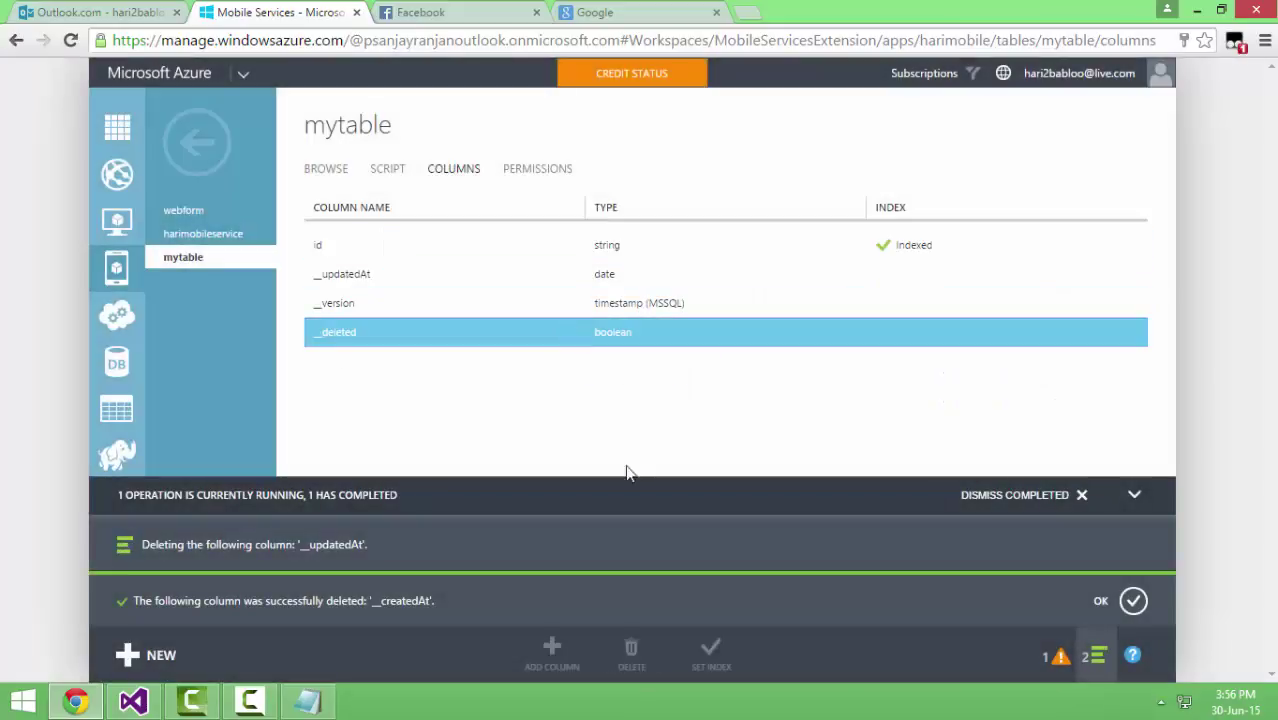
left_click(632, 655)
left_click(1058, 605)
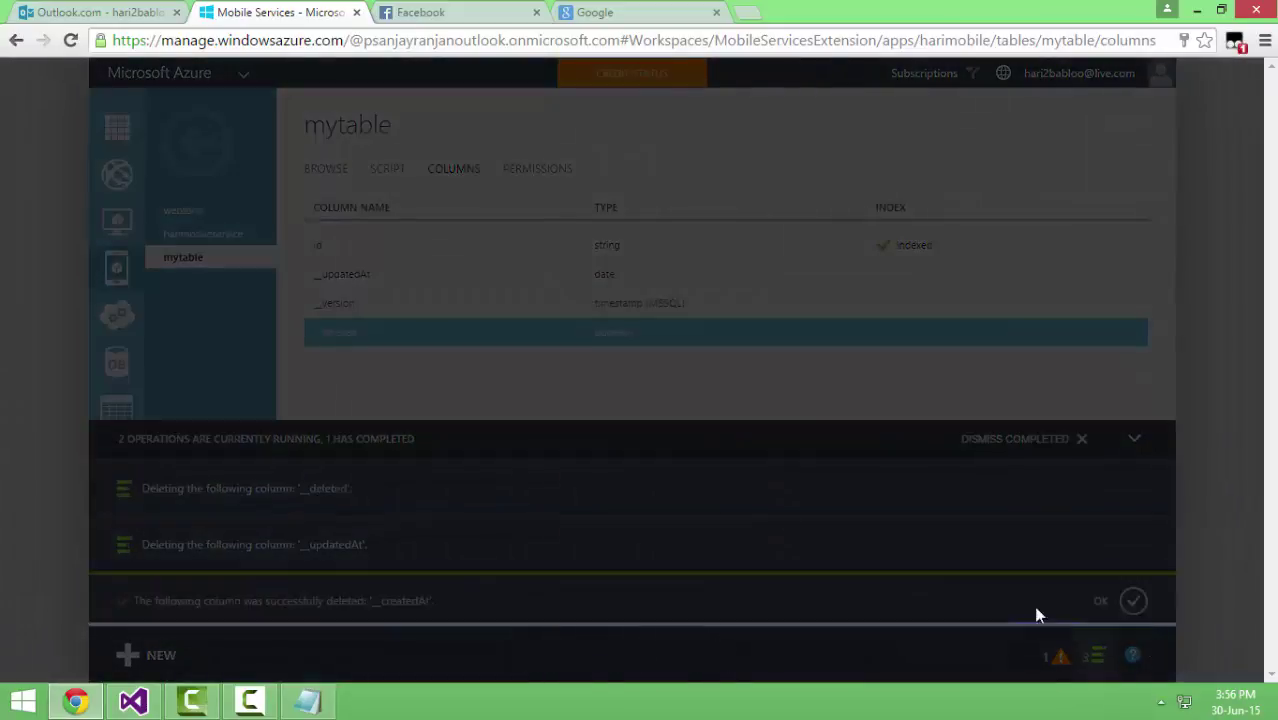
Dismiss the completed deletion notifications and delete the __version column from mytable
left_click(640, 303)
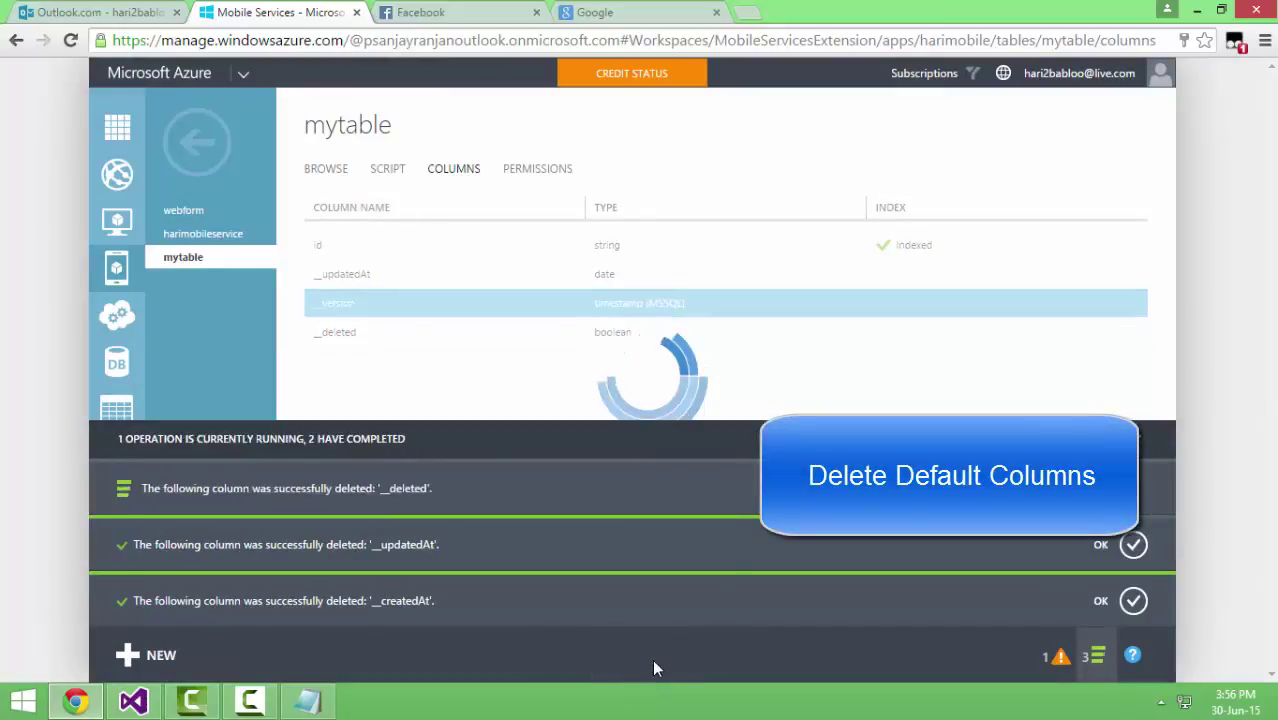
left_click(1133, 488)
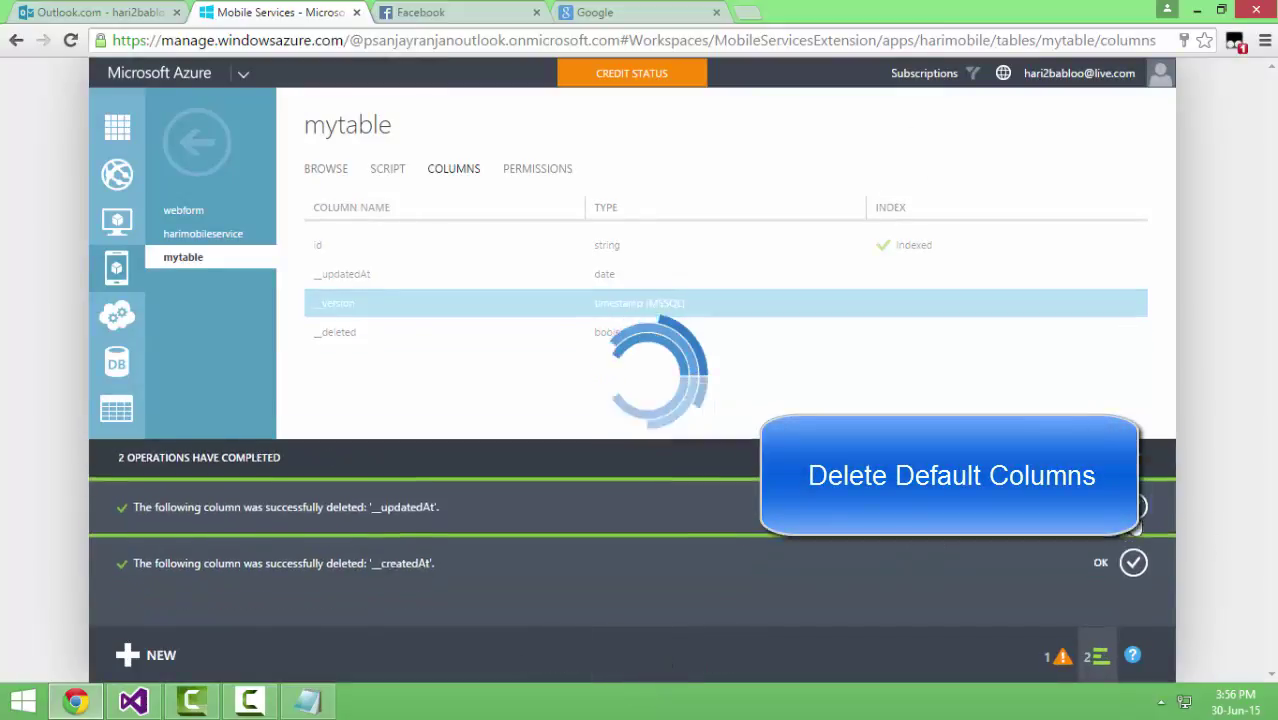
left_click(1131, 524)
left_click(1131, 597)
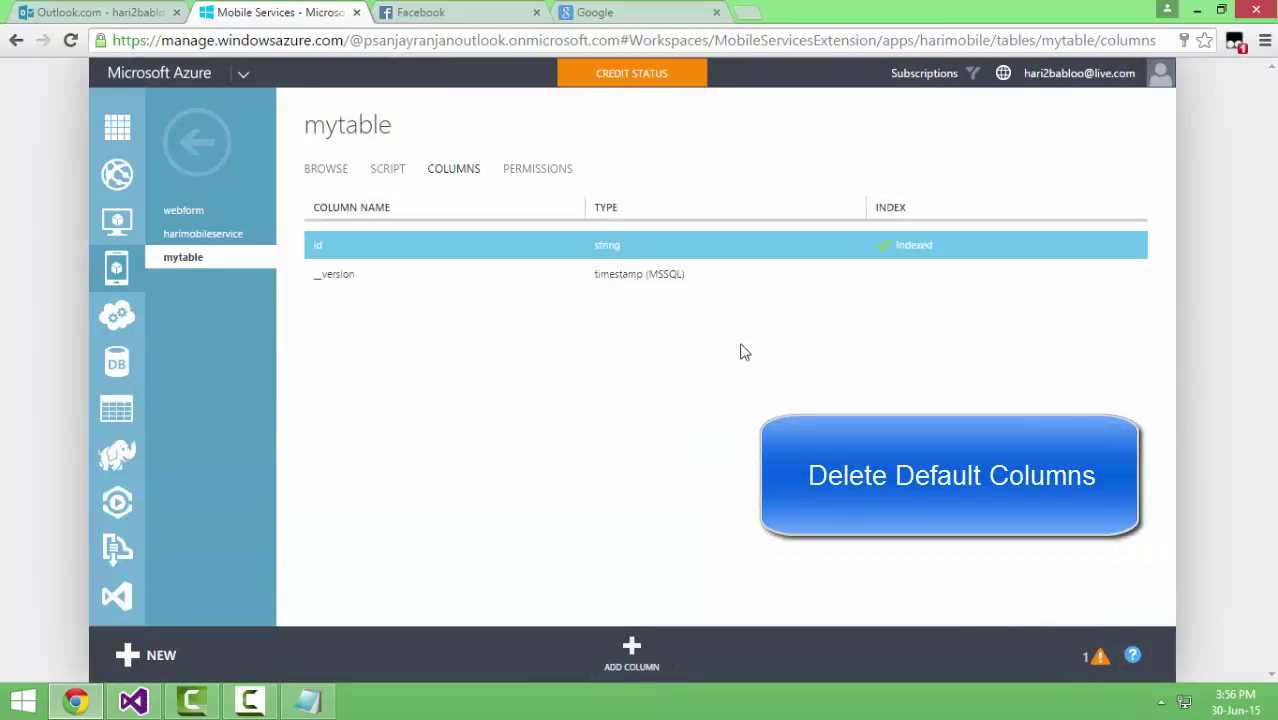
left_click(716, 286)
left_click(632, 655)
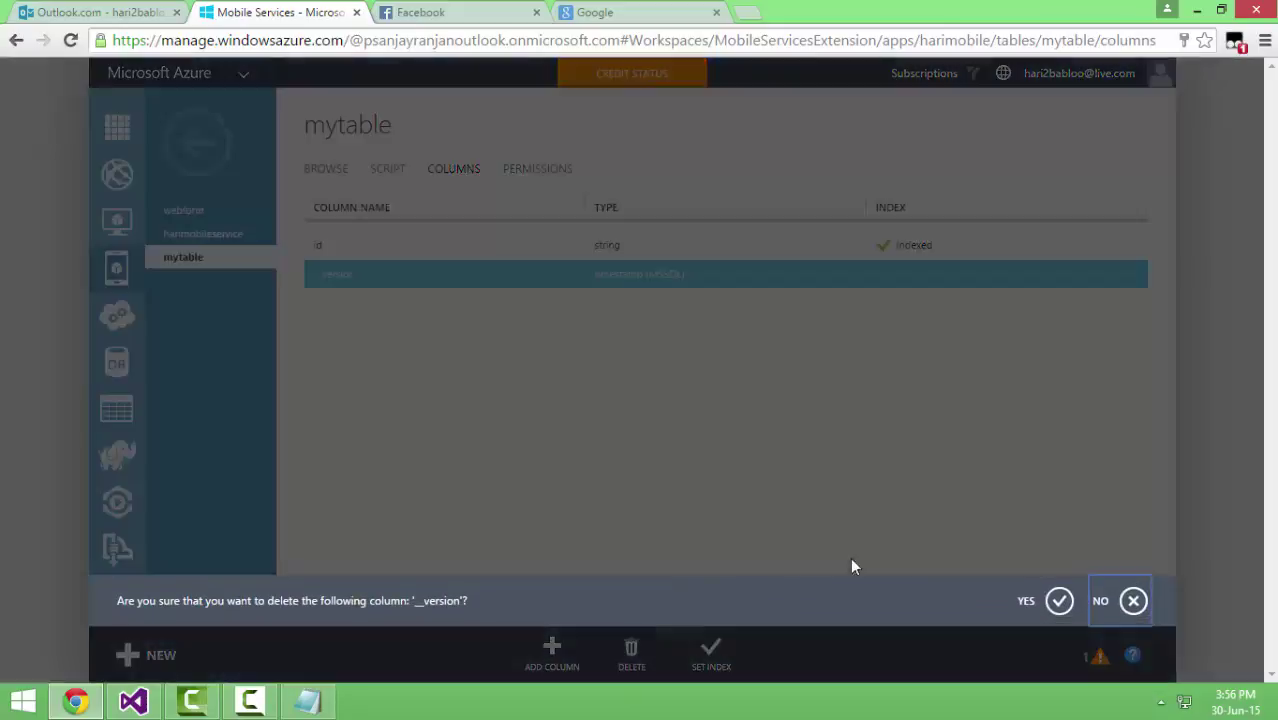
left_click(1036, 600)
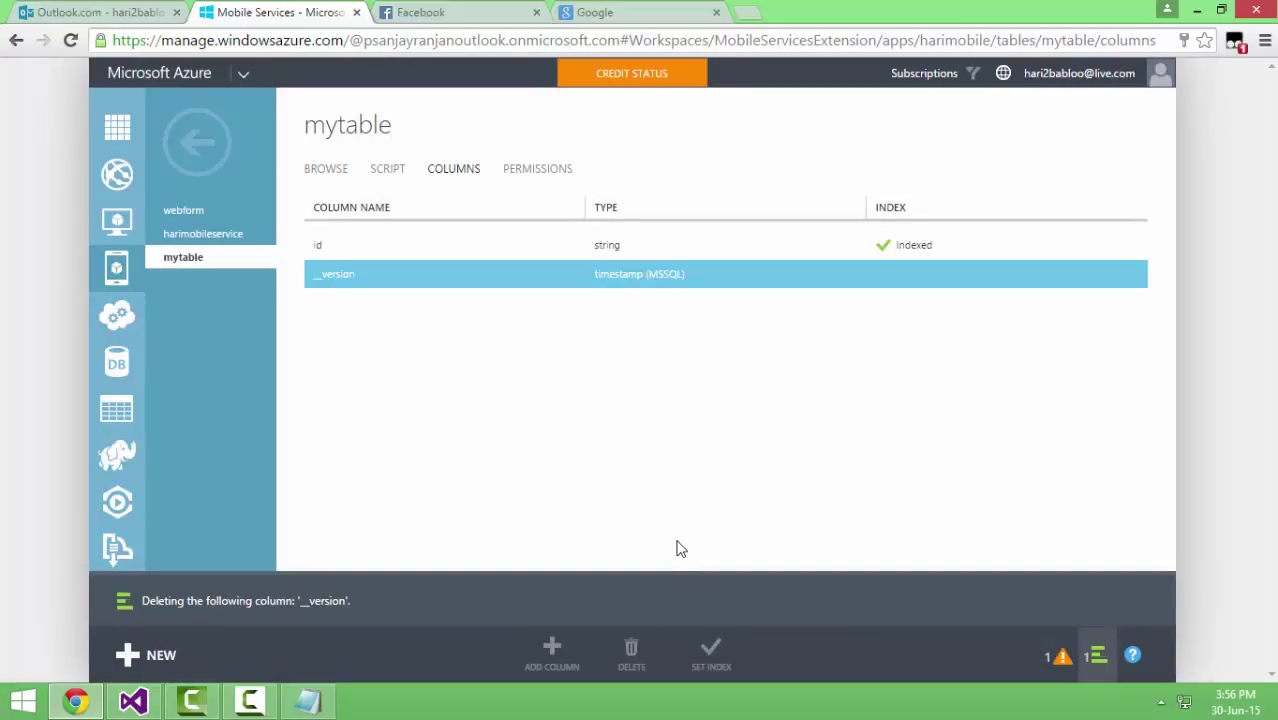
left_click(641, 252)
left_click(637, 278)
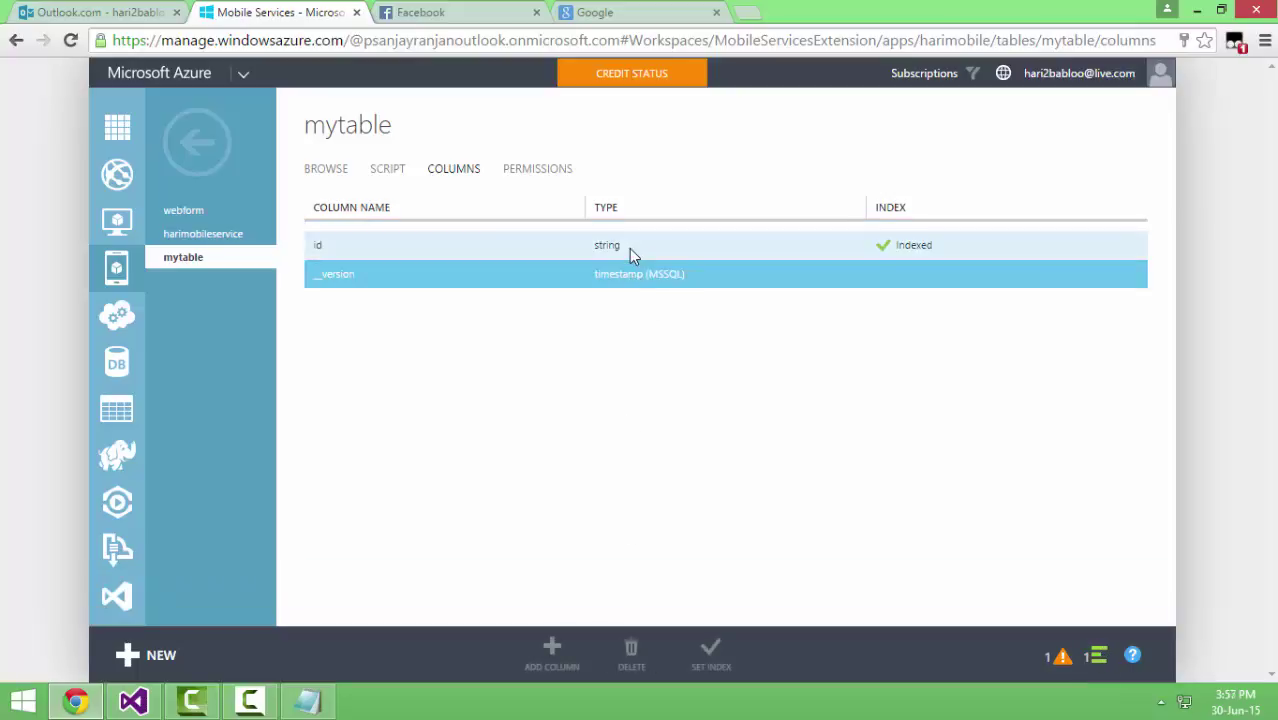
left_click(1095, 658)
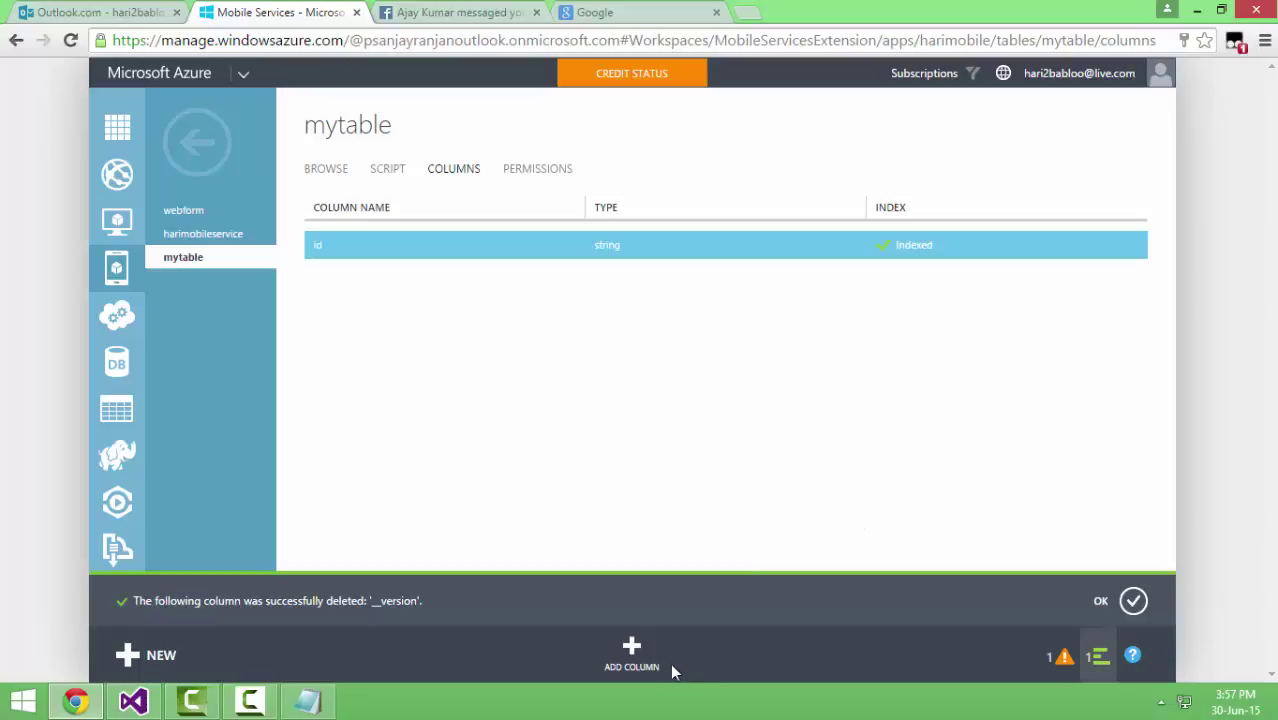
Add a String column called Name to mytable
left_click(638, 660)
left_click(520, 404)
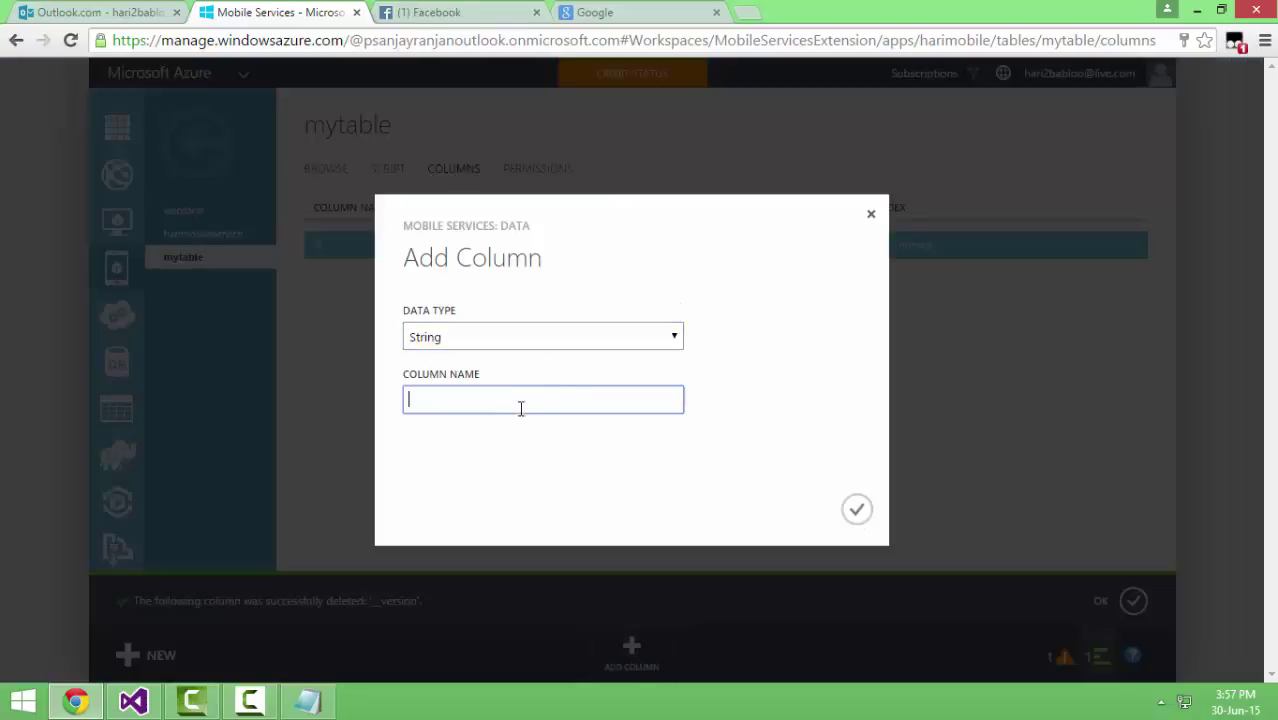
type("Name")
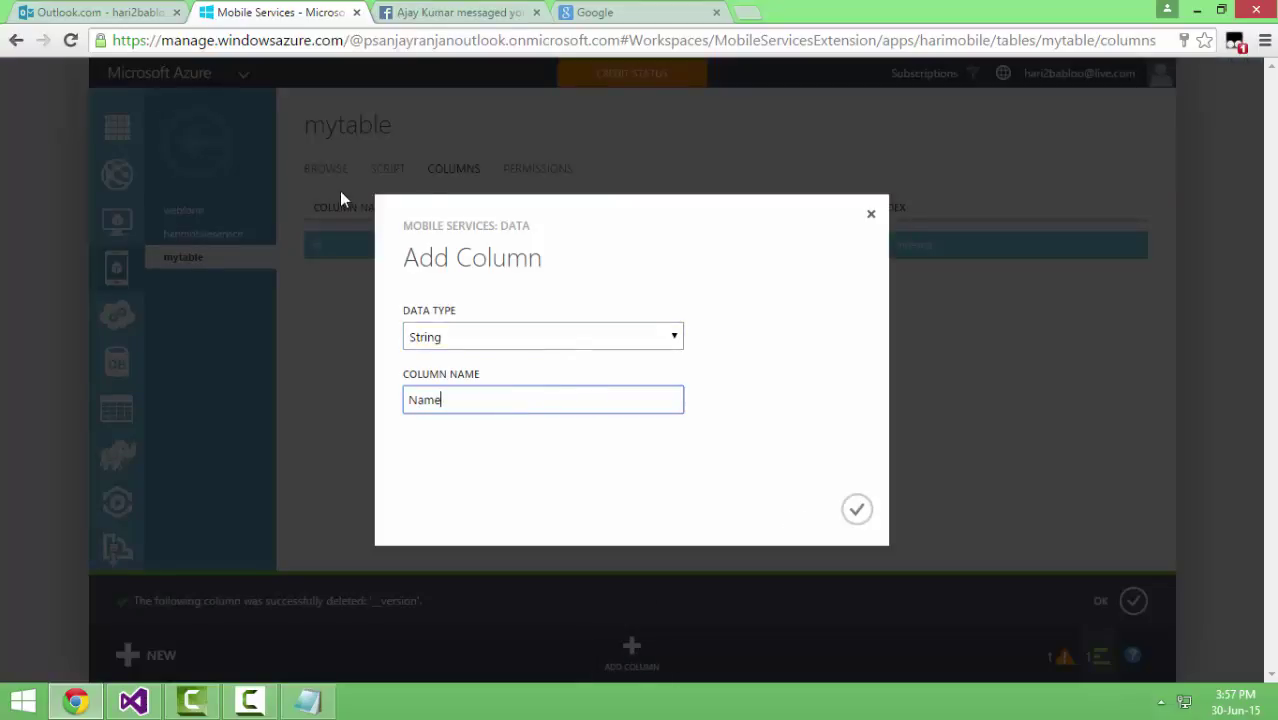
left_click(858, 508)
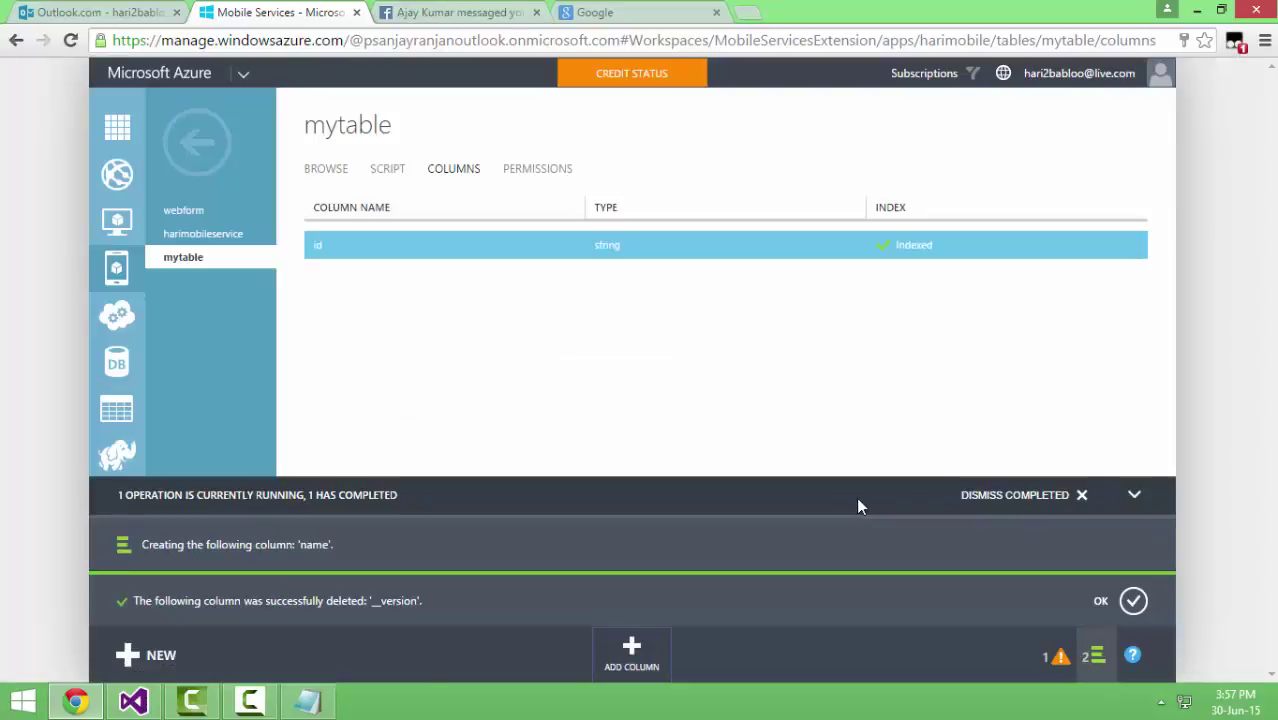
Add a String column called Email to mytable
left_click(631, 652)
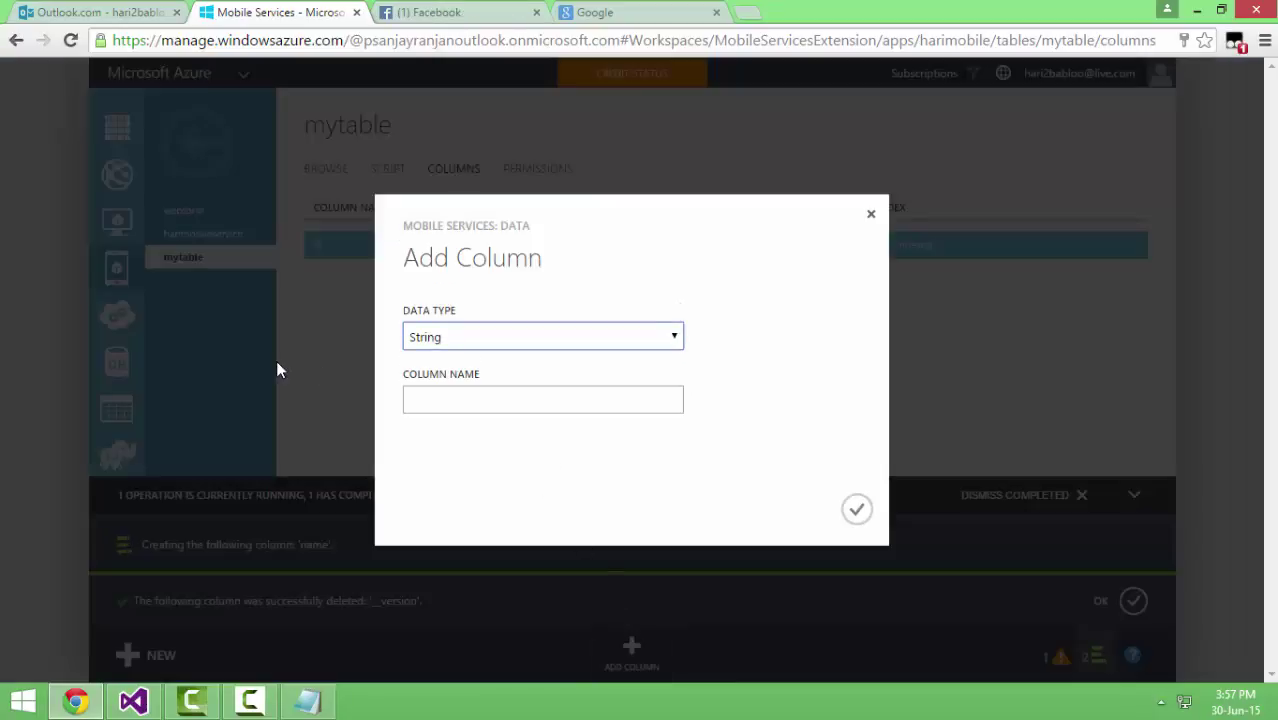
left_click(512, 387)
type("Email")
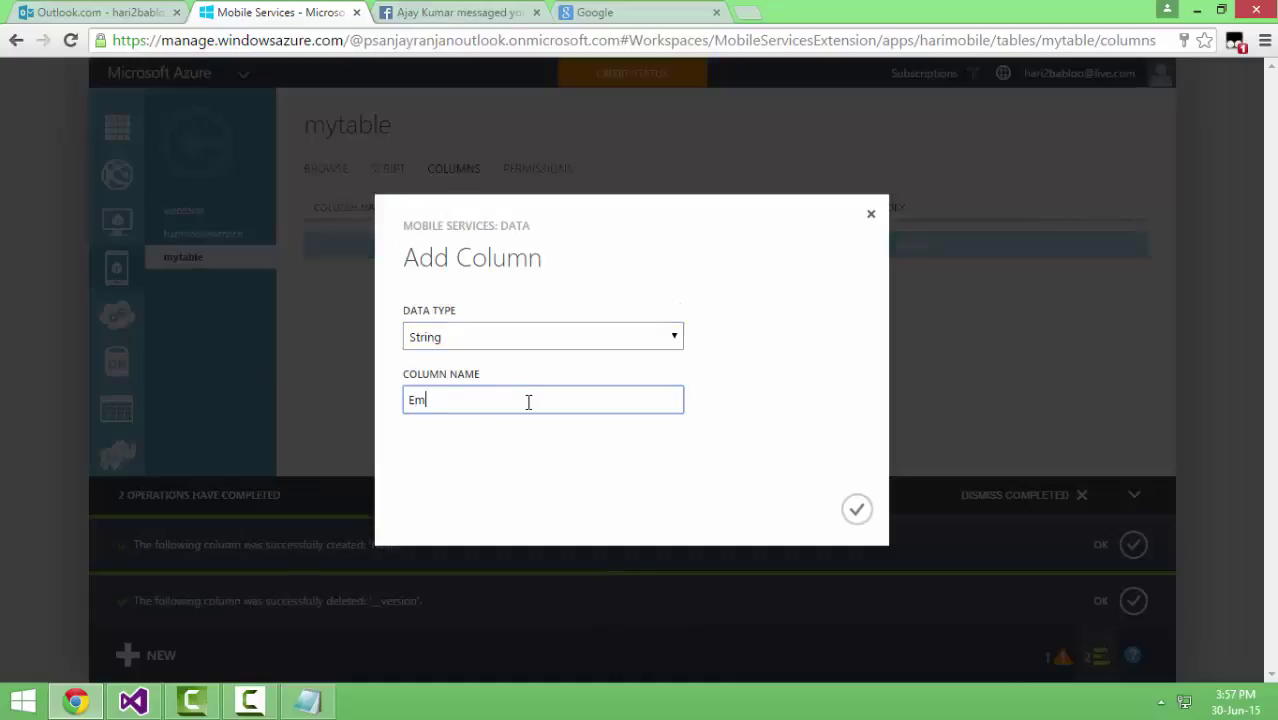
left_click(857, 509)
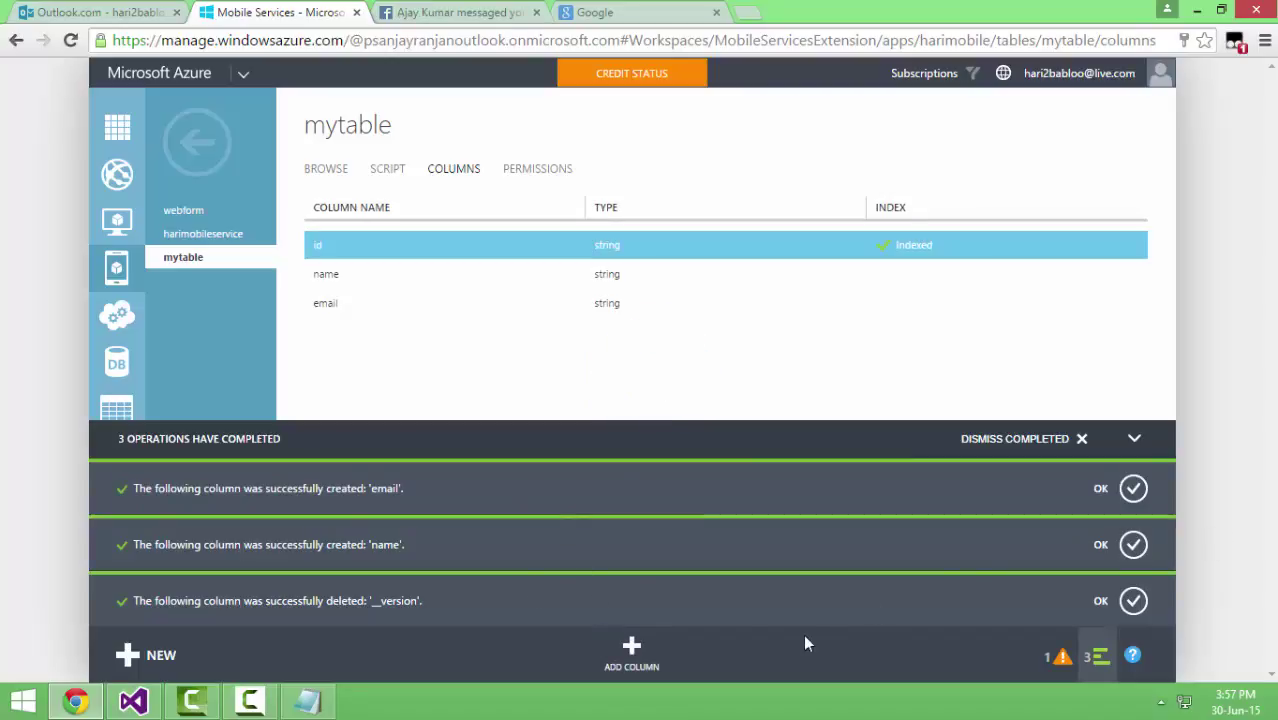
Add a column called Mobile with the Number data type to mytable
left_click(631, 652)
left_click(533, 341)
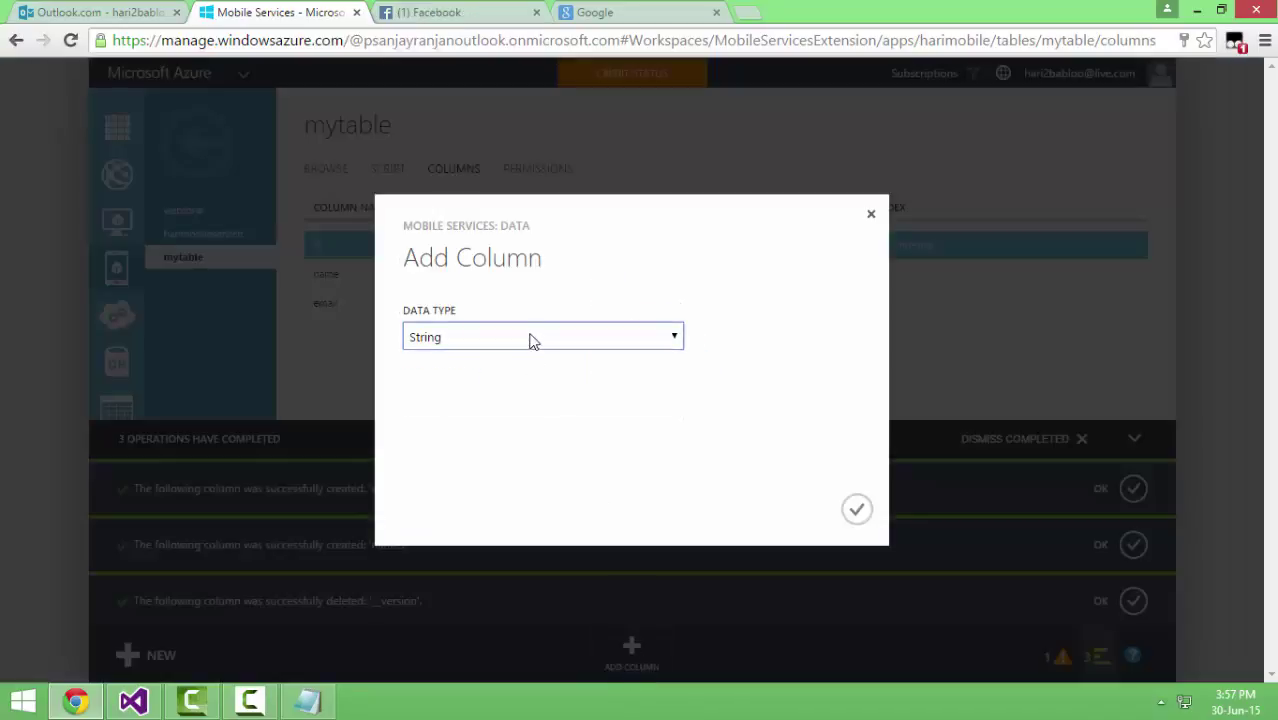
left_click(517, 376)
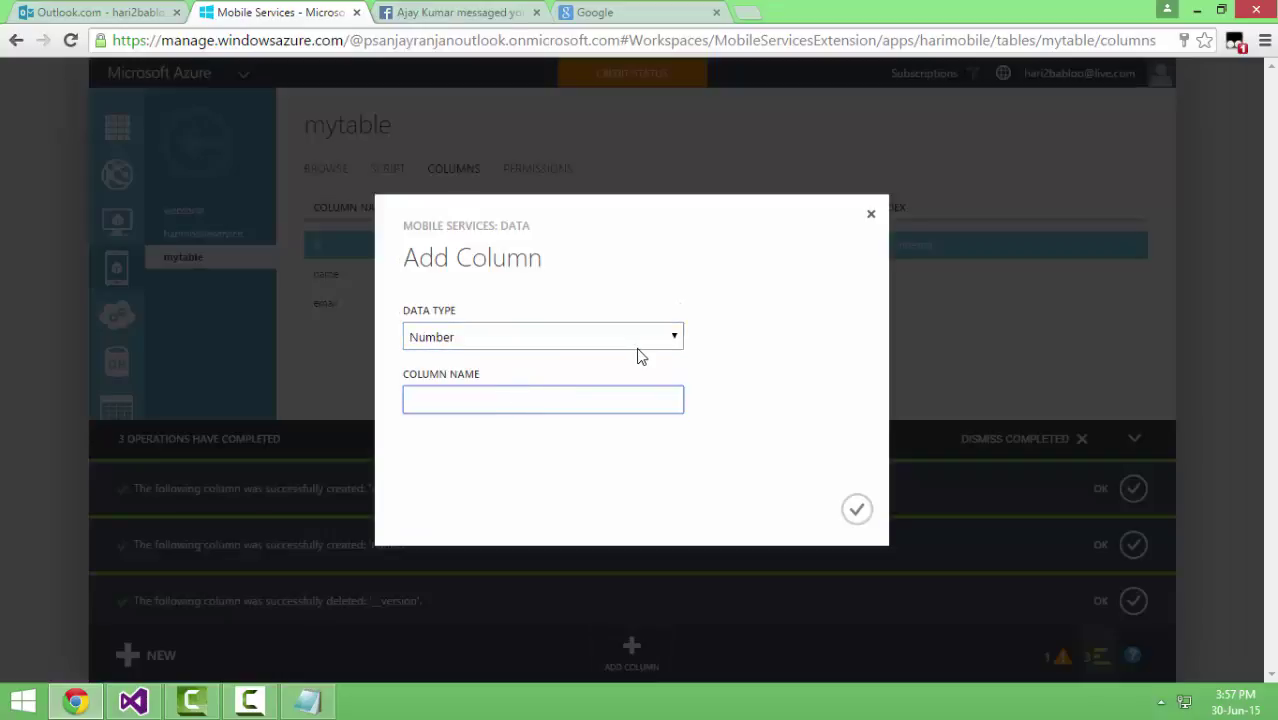
type("Mobile Number")
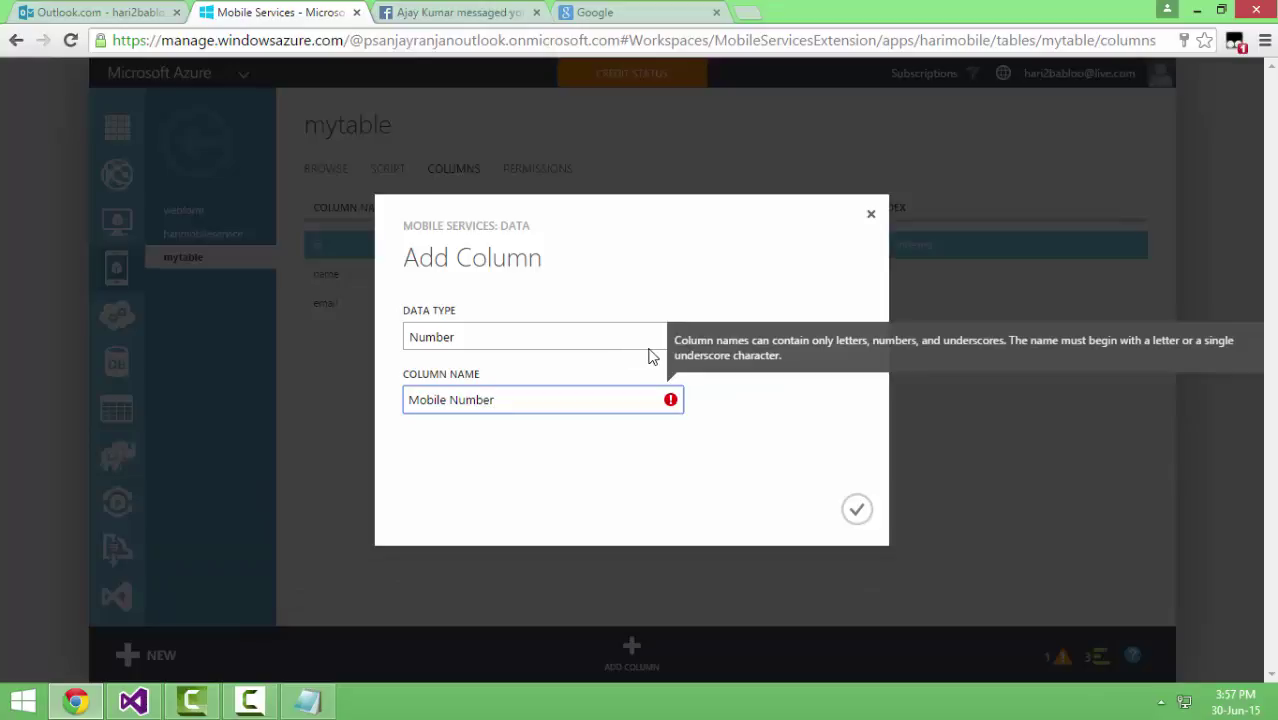
key("BackSpace")
key("BackSpace")
key("BackSpace")
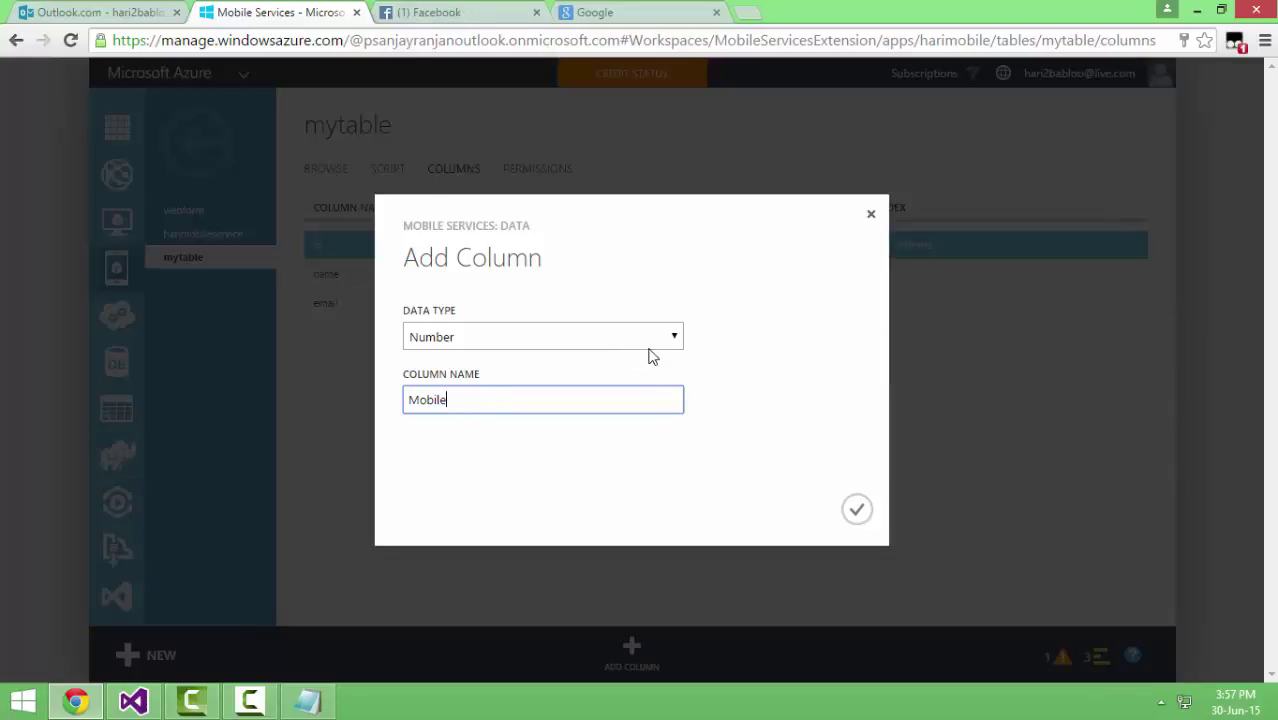
left_click(857, 510)
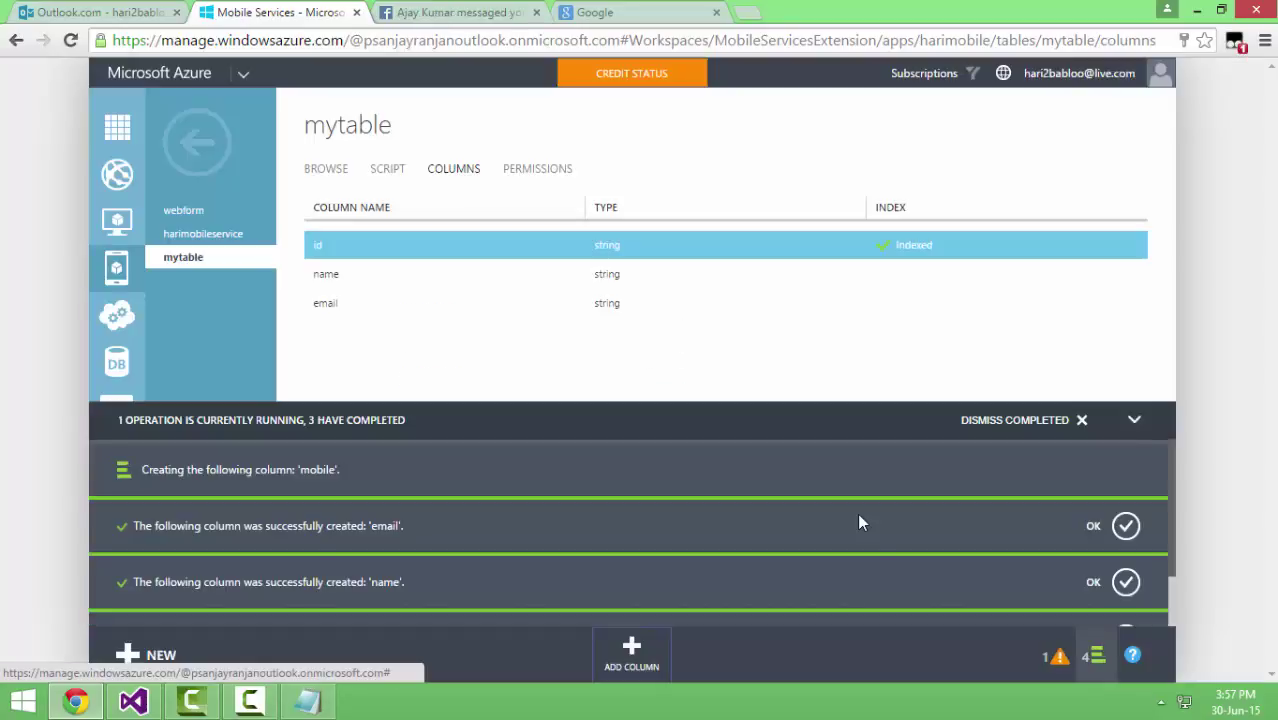
Dismiss all completed notifications about the created and deleted columns of mytable
left_click(1126, 525)
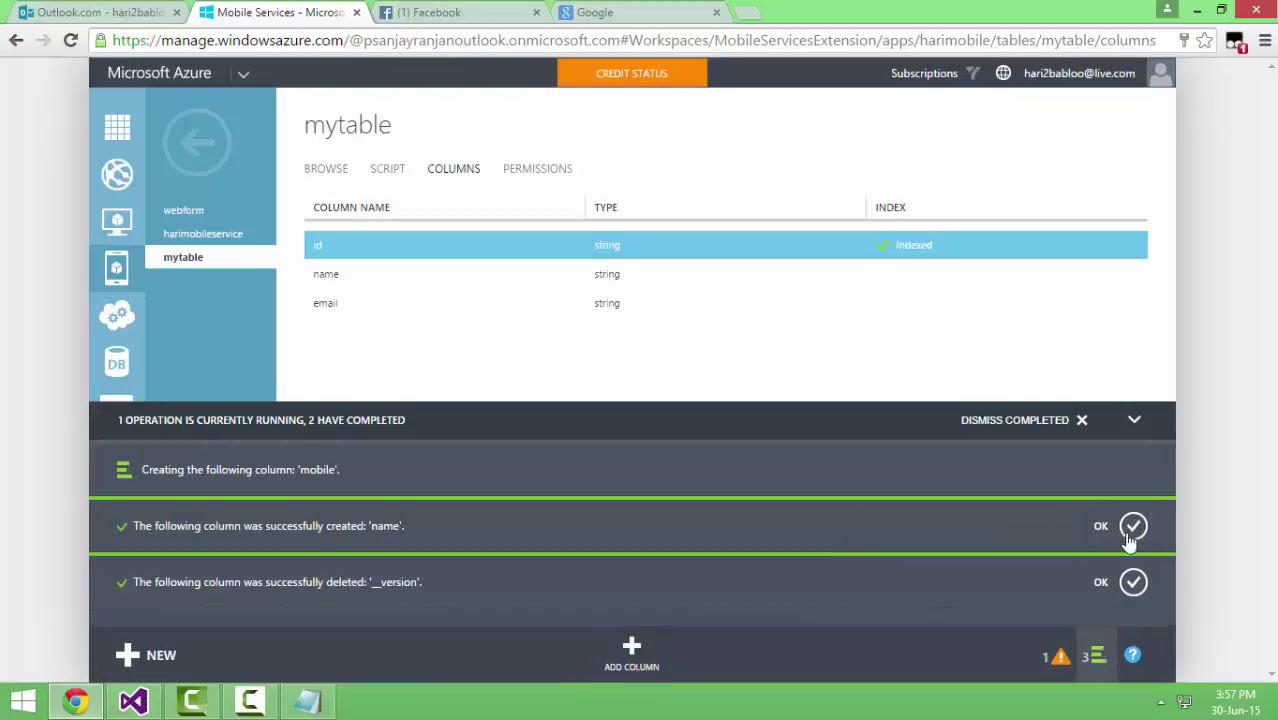
left_click(1128, 552)
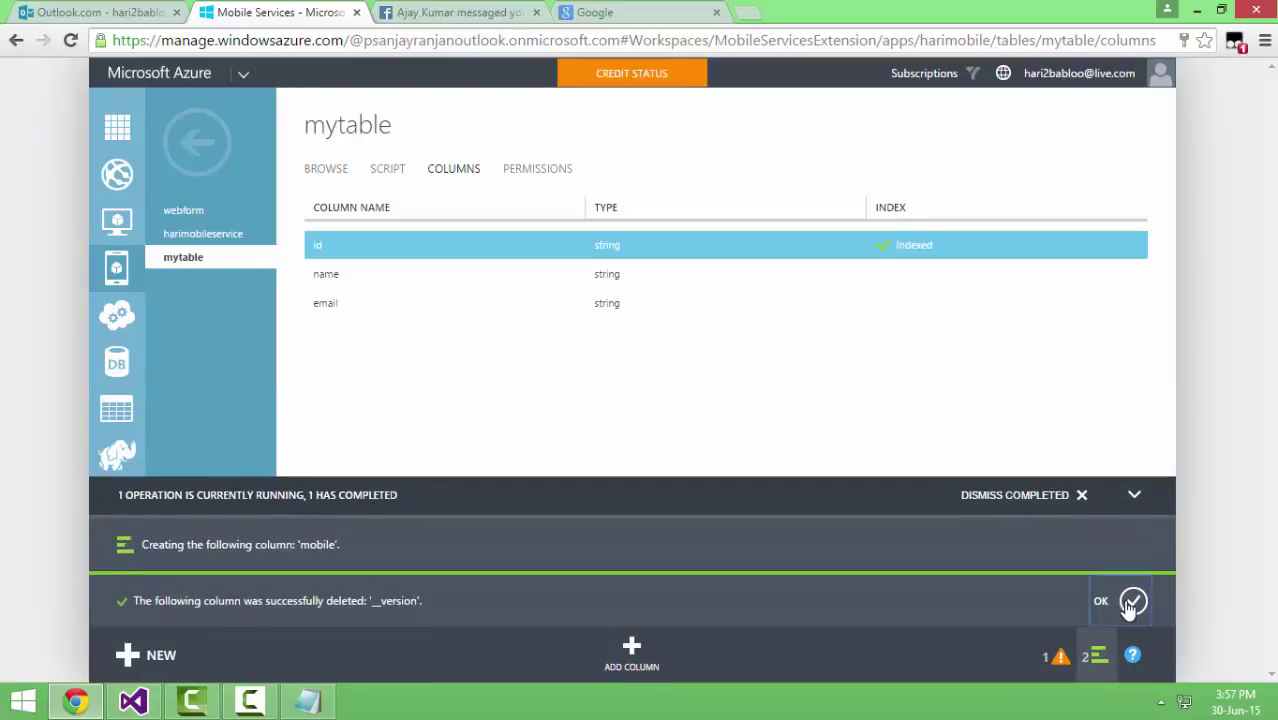
left_click(1126, 603)
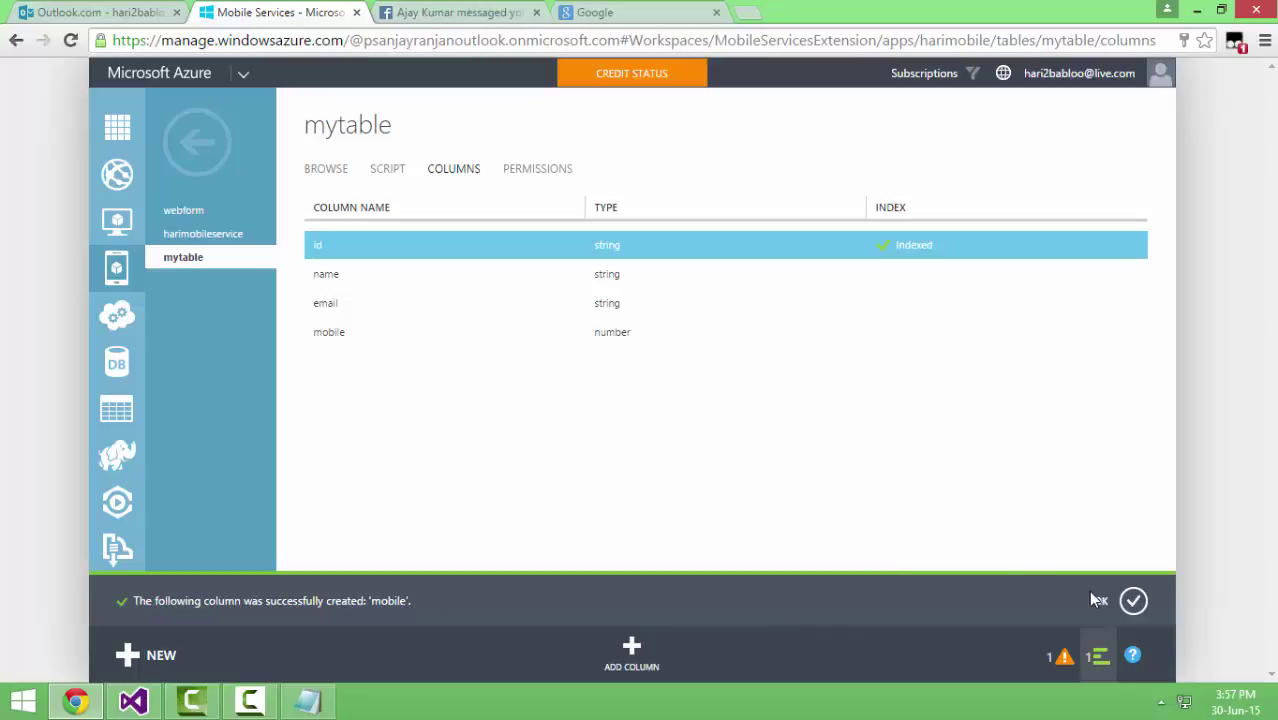
left_click(1131, 600)
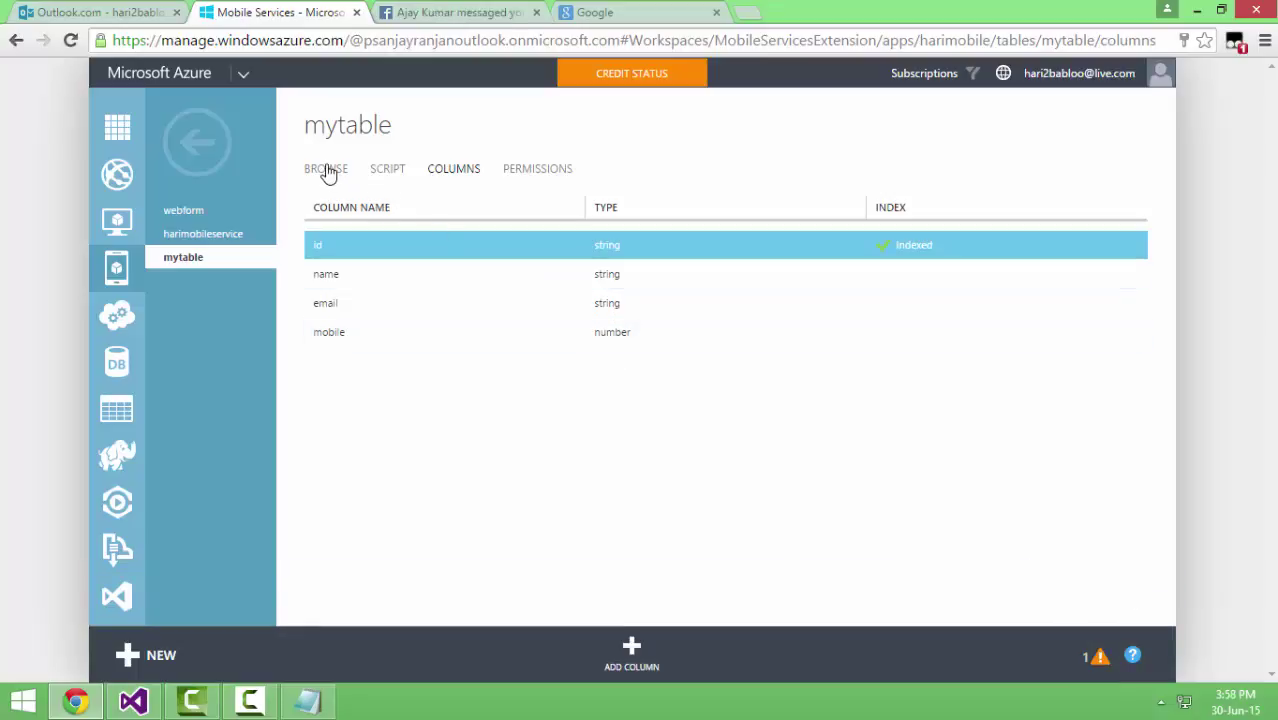
Look at the records of mytable and return to the harimobile table list
left_click(222, 150)
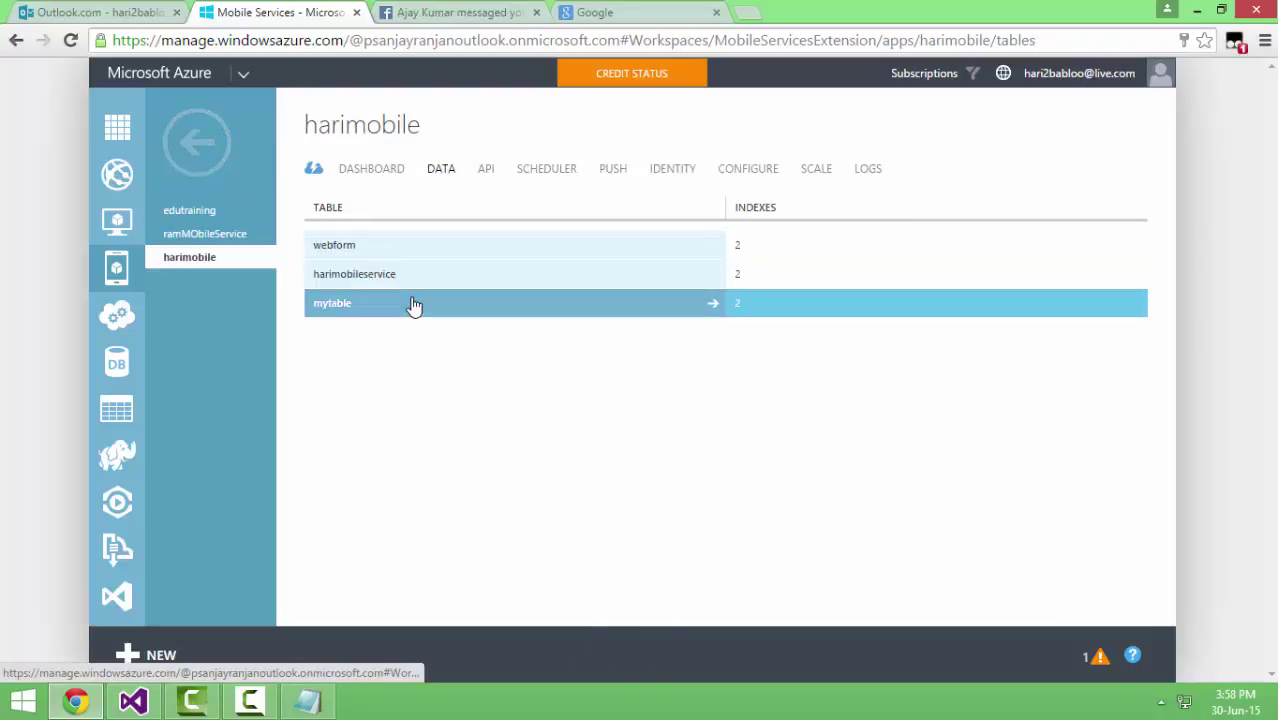
left_click(416, 305)
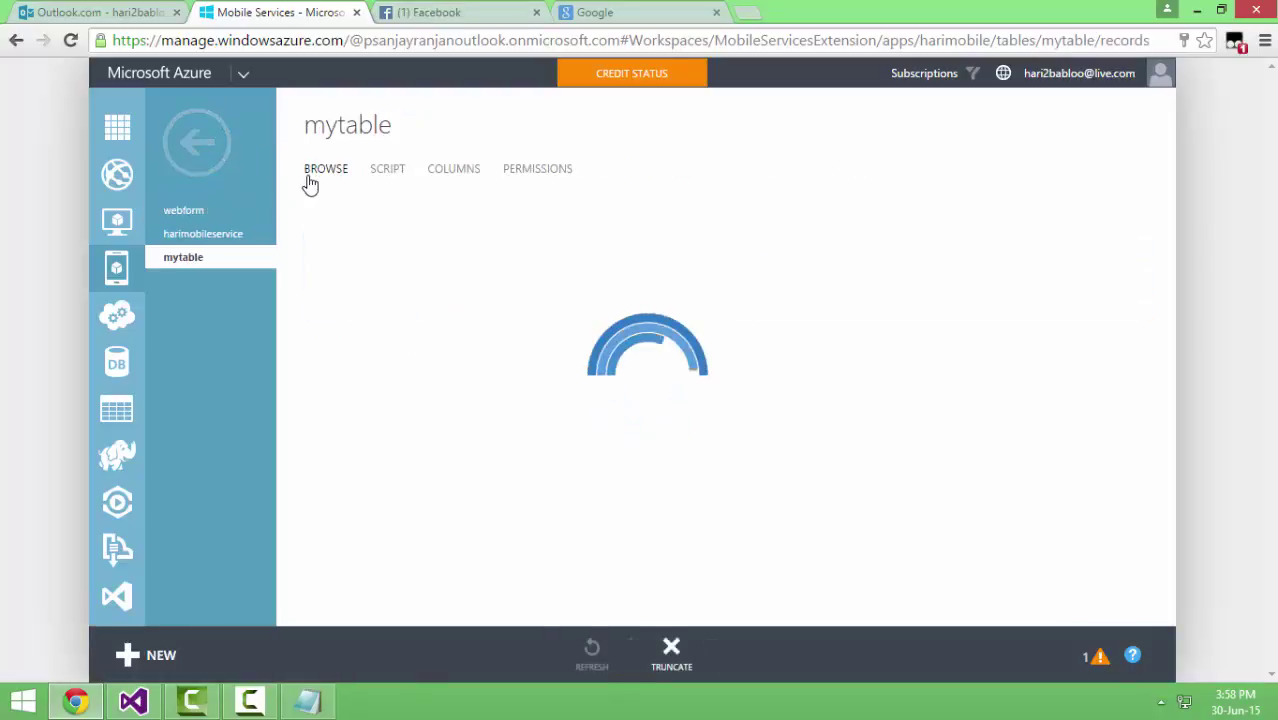
left_click(217, 160)
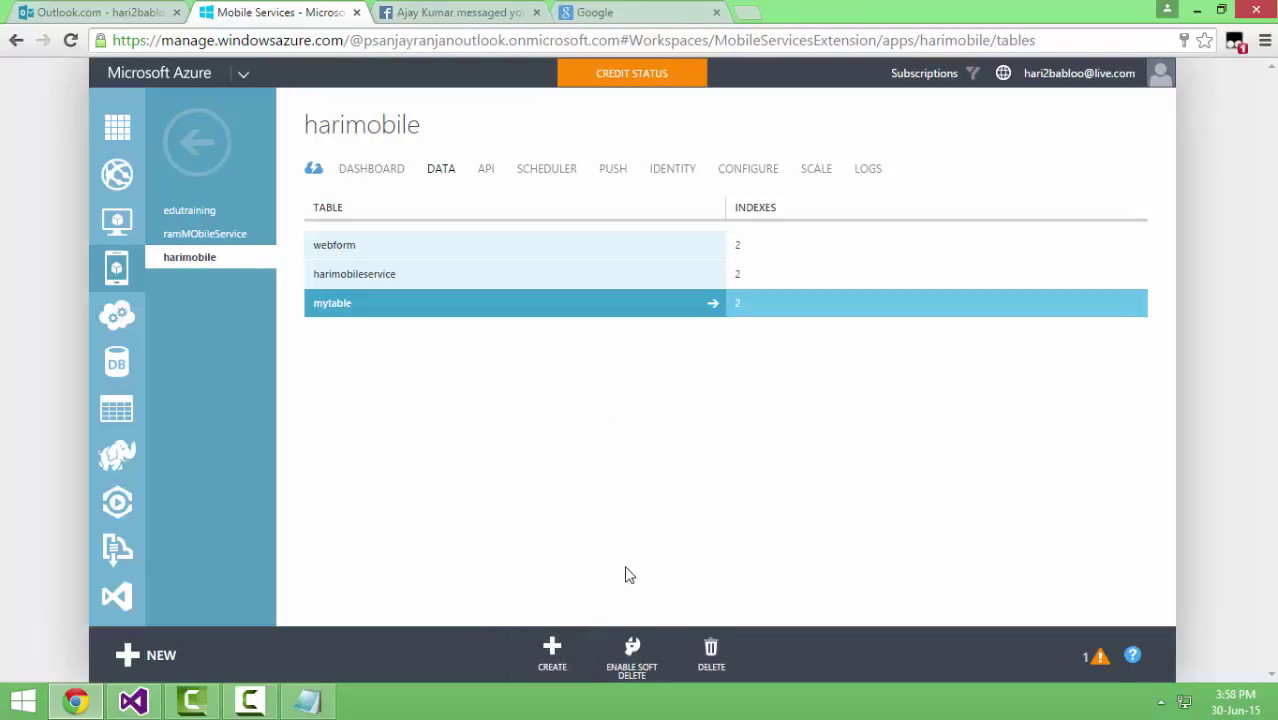
Copy the mobile service URL from the harimobile dashboard
left_click(355, 170)
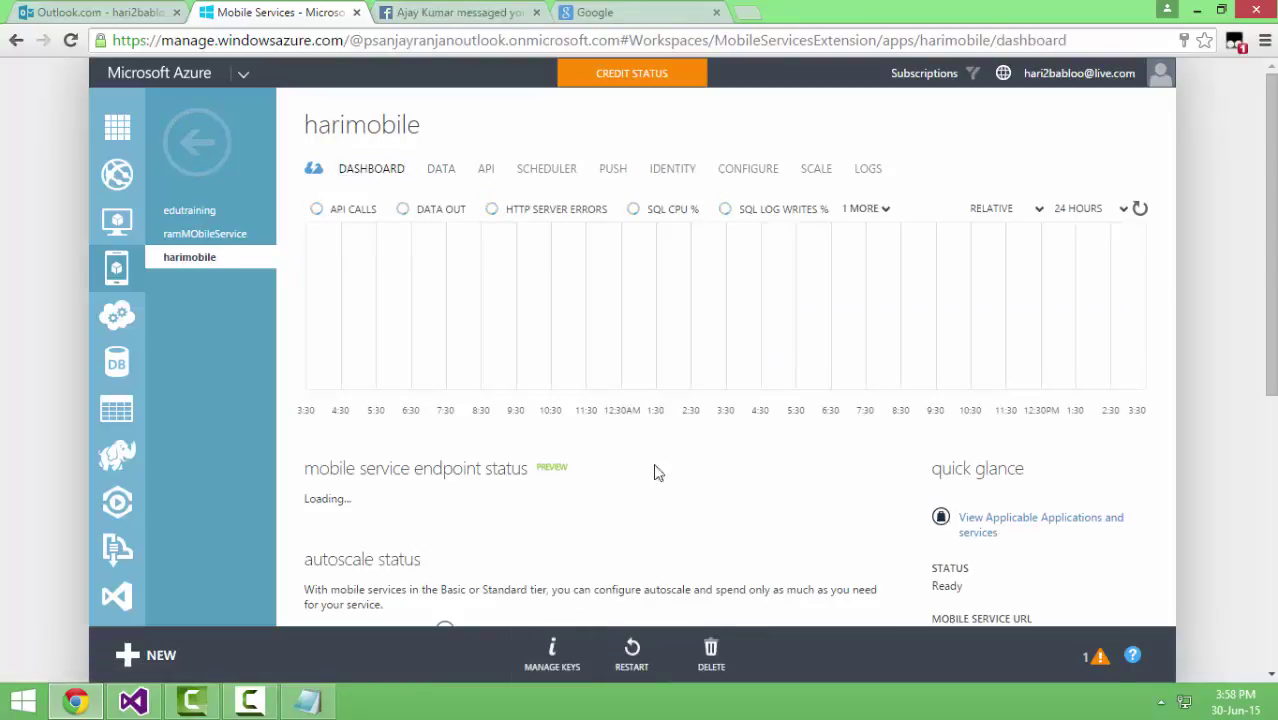
scroll(1066, 482, "down", 5)
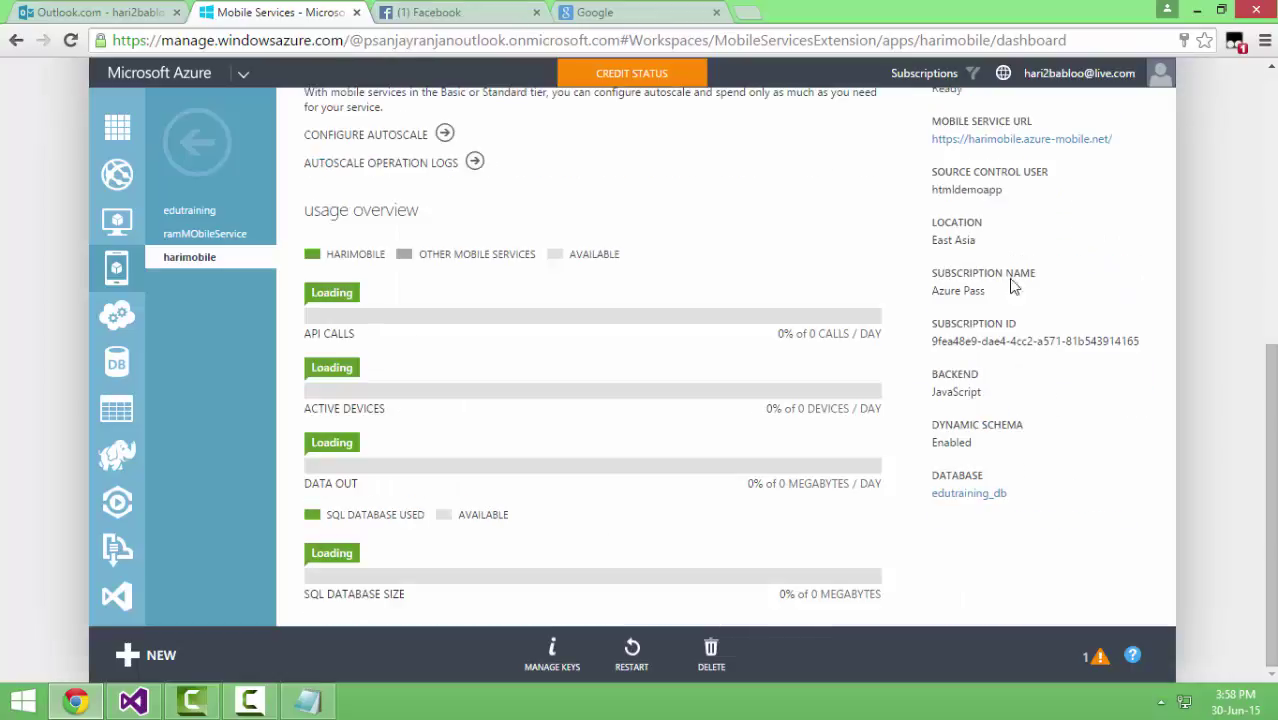
right_click(995, 140)
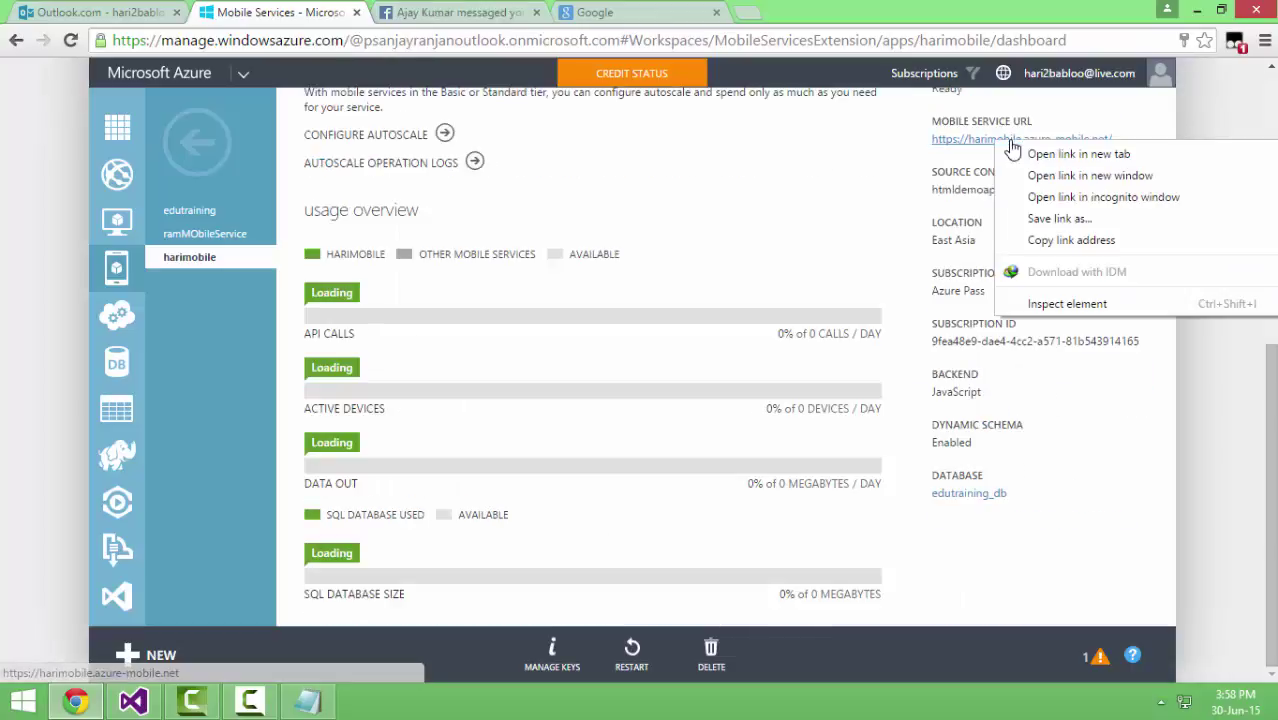
left_click(1045, 241)
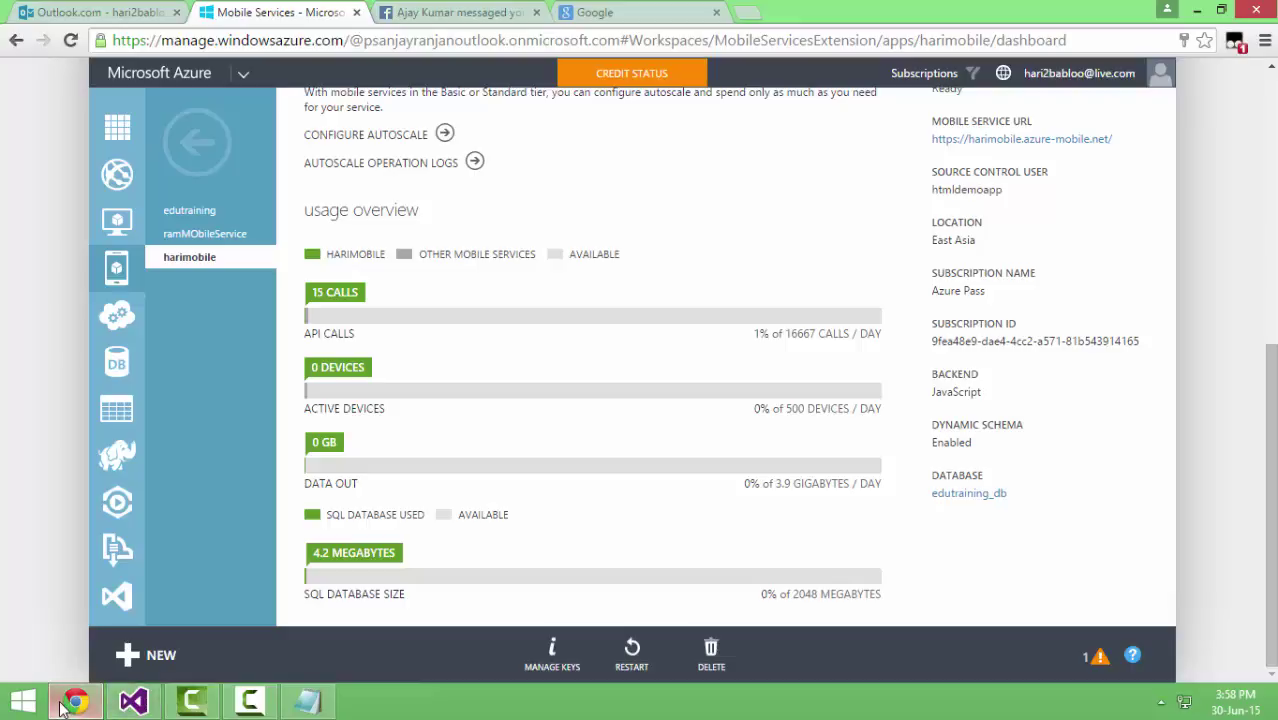
Switch to Visual Studio and create a Visual C# Blank App (Universal Apps) project named mobileservice
left_click(133, 700)
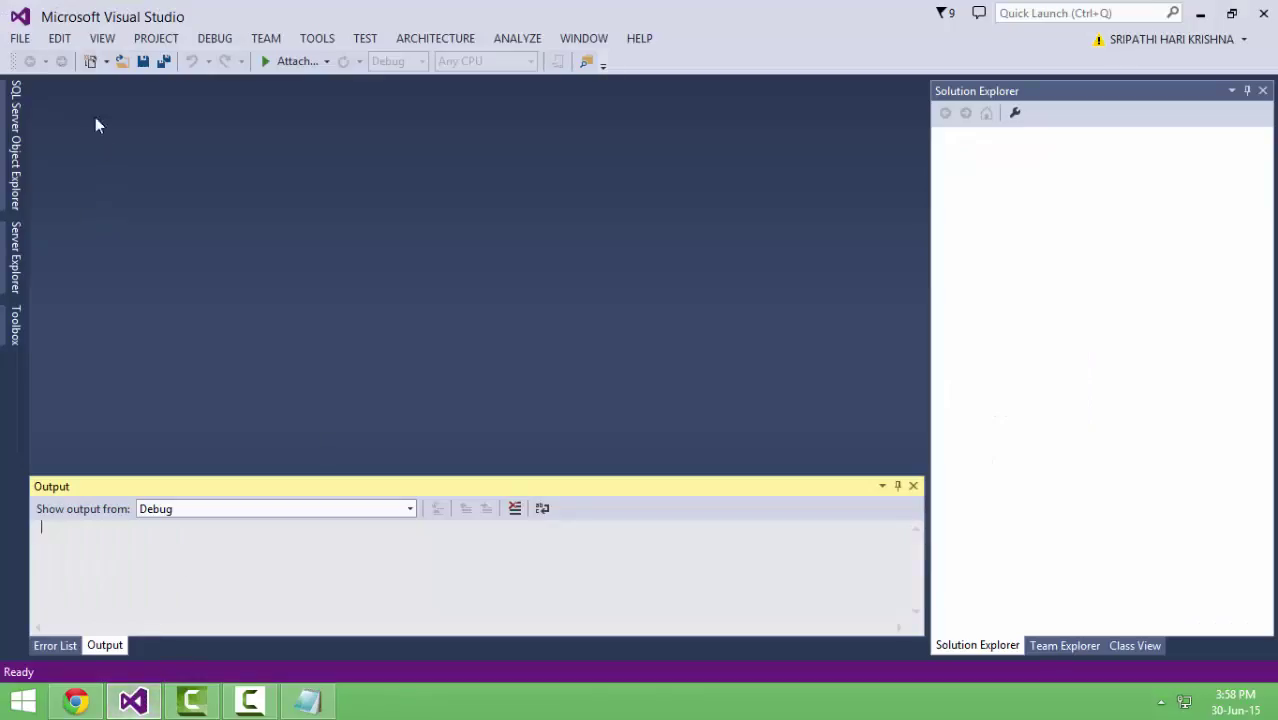
left_click(20, 38)
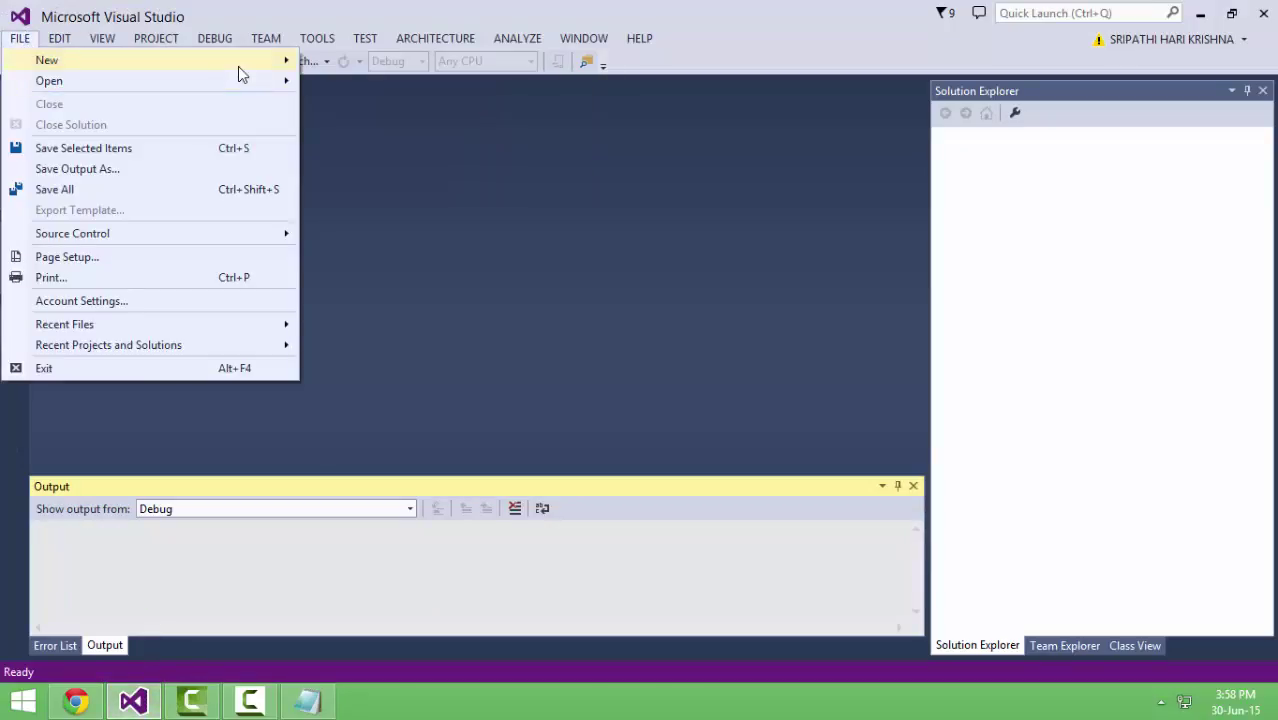
mouse_move(240, 66)
left_click(333, 66)
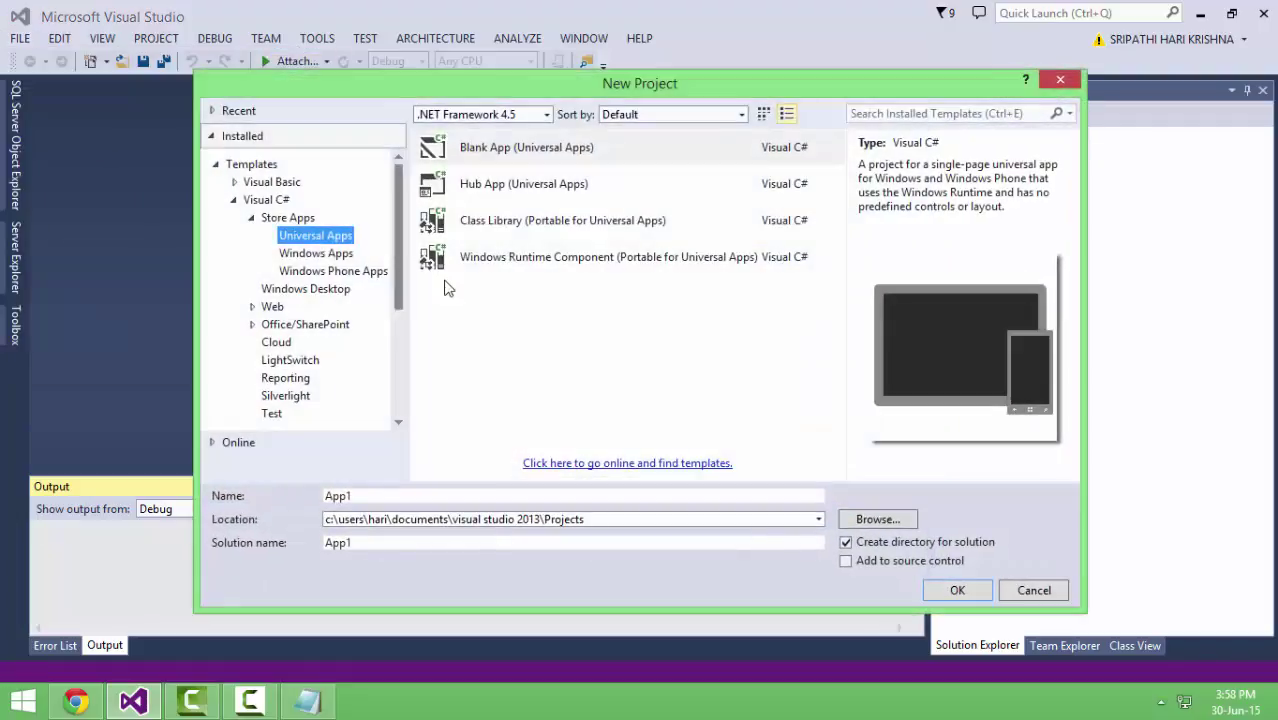
left_click(487, 150)
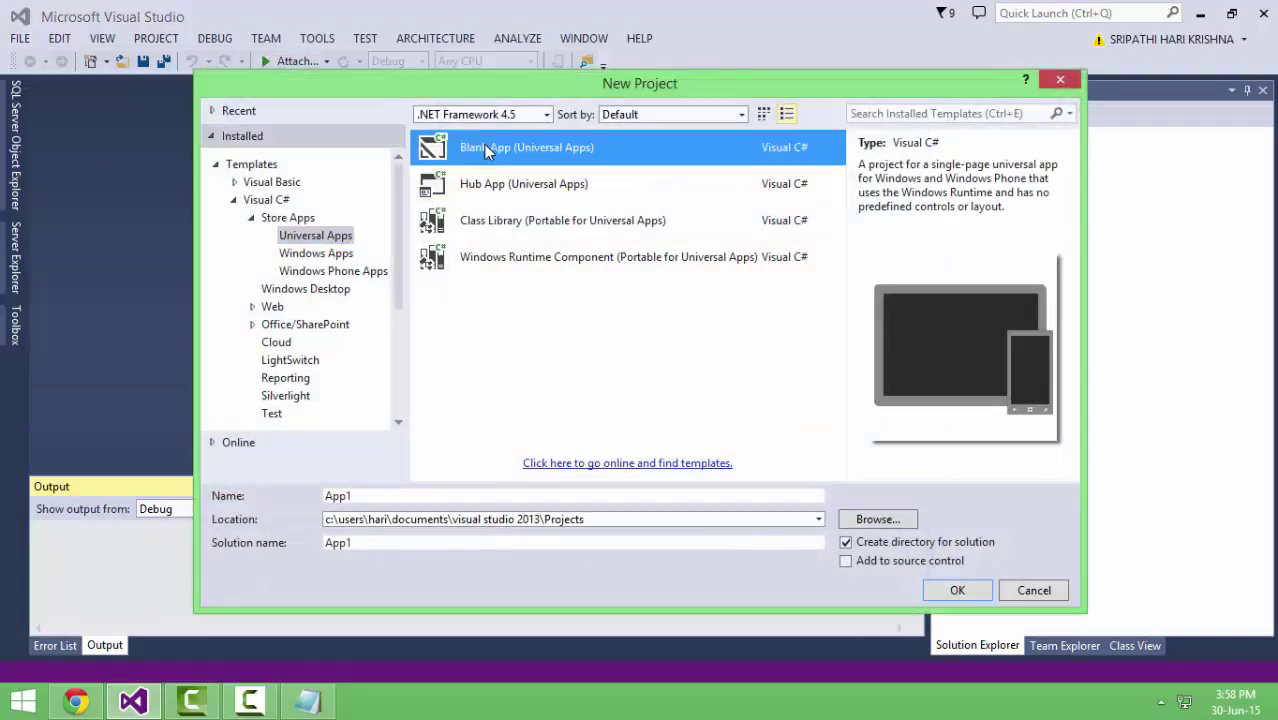
left_click(406, 496)
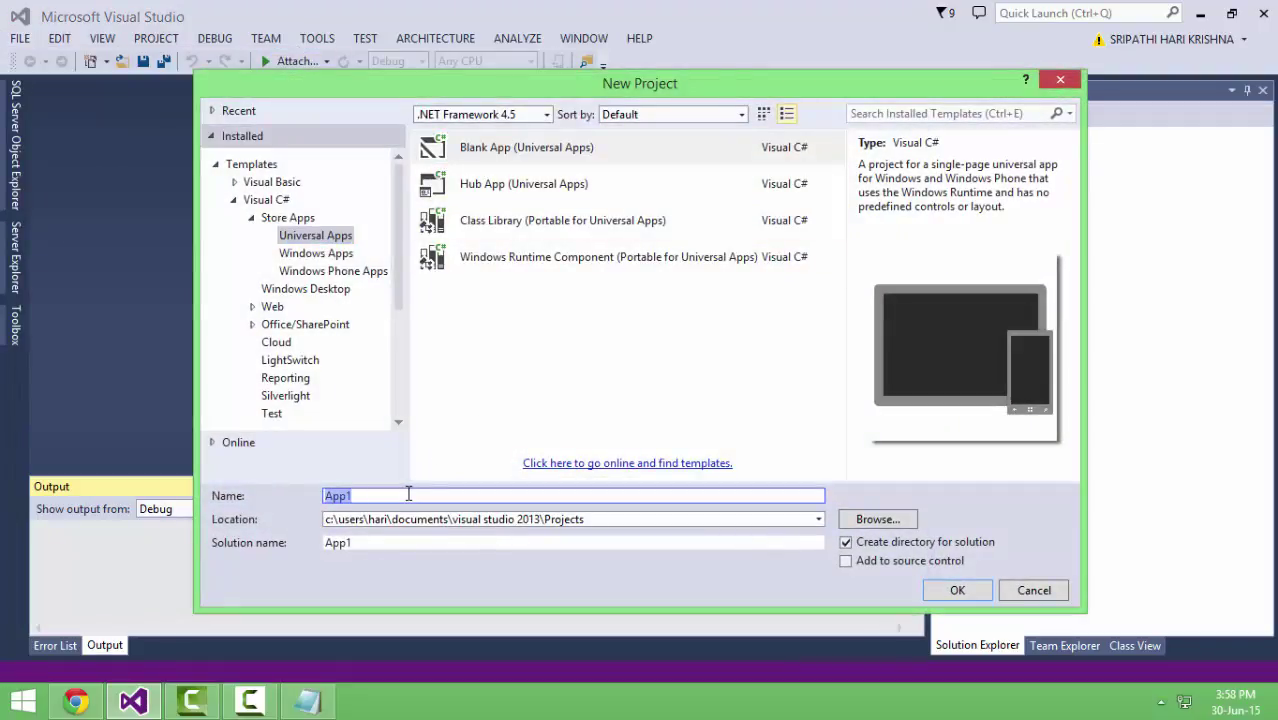
type("mobileservice")
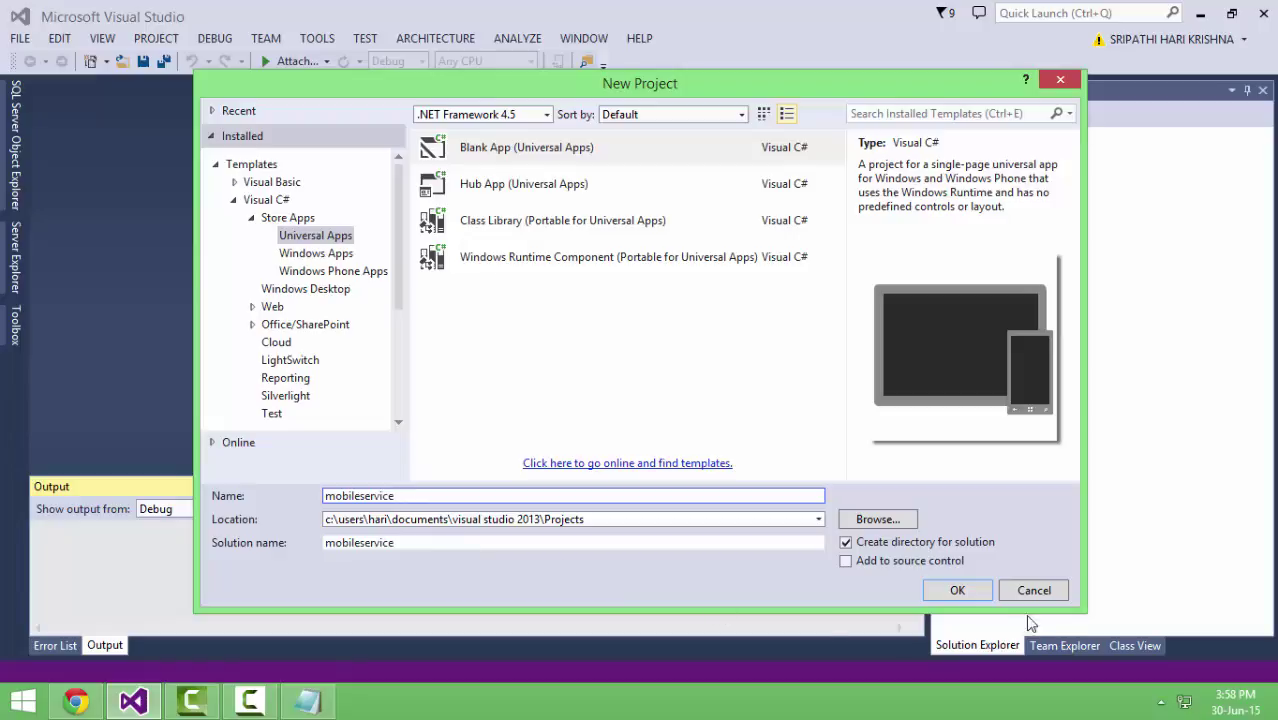
left_click(968, 594)
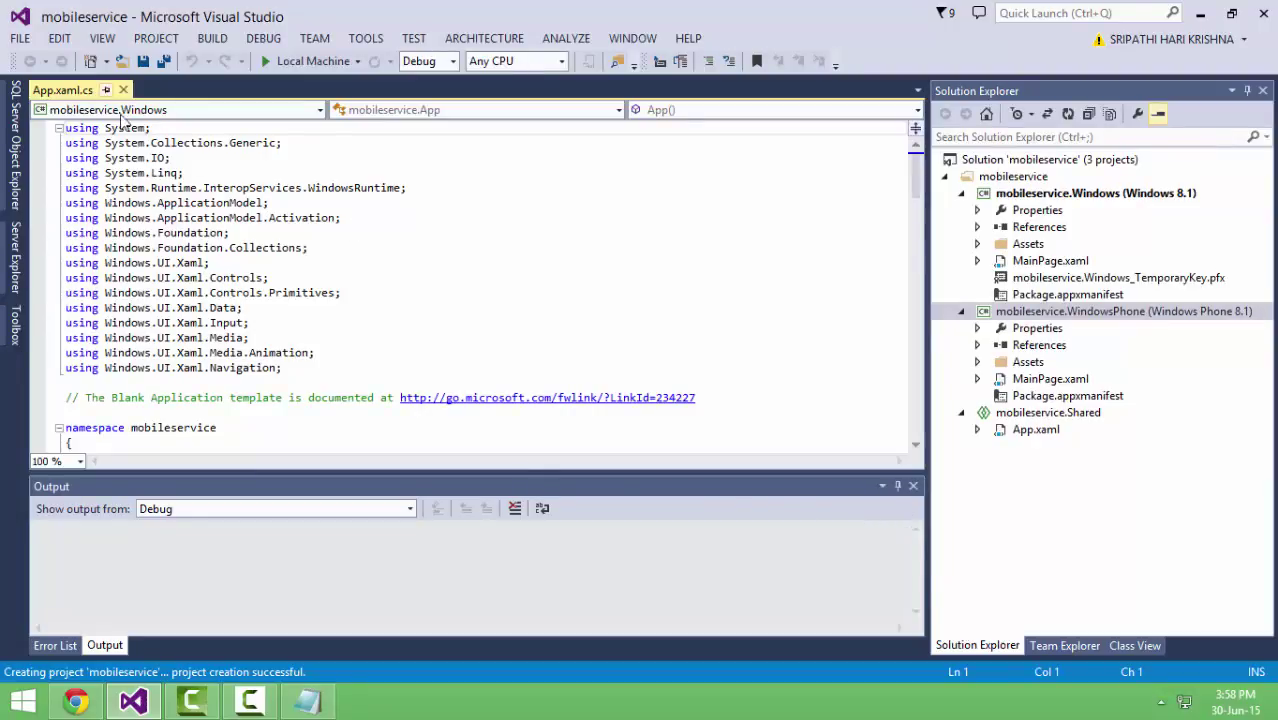
left_click(306, 330)
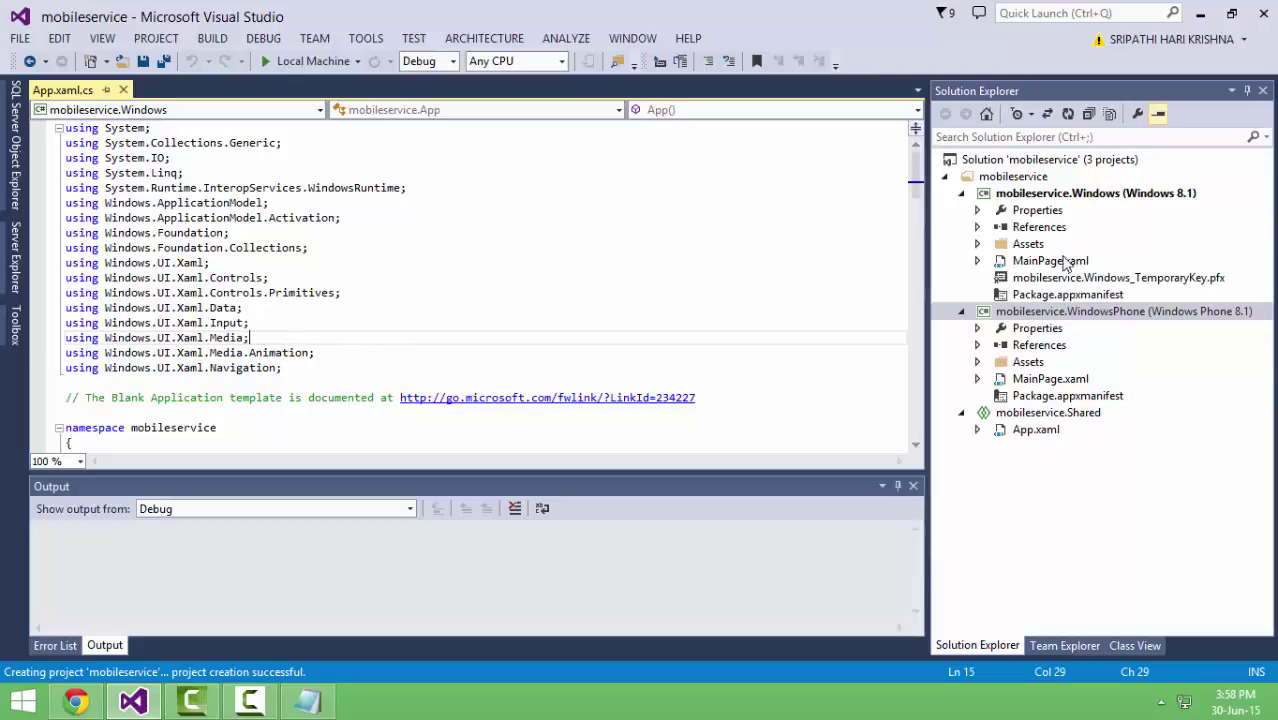
left_click(1080, 195)
right_click(1080, 197)
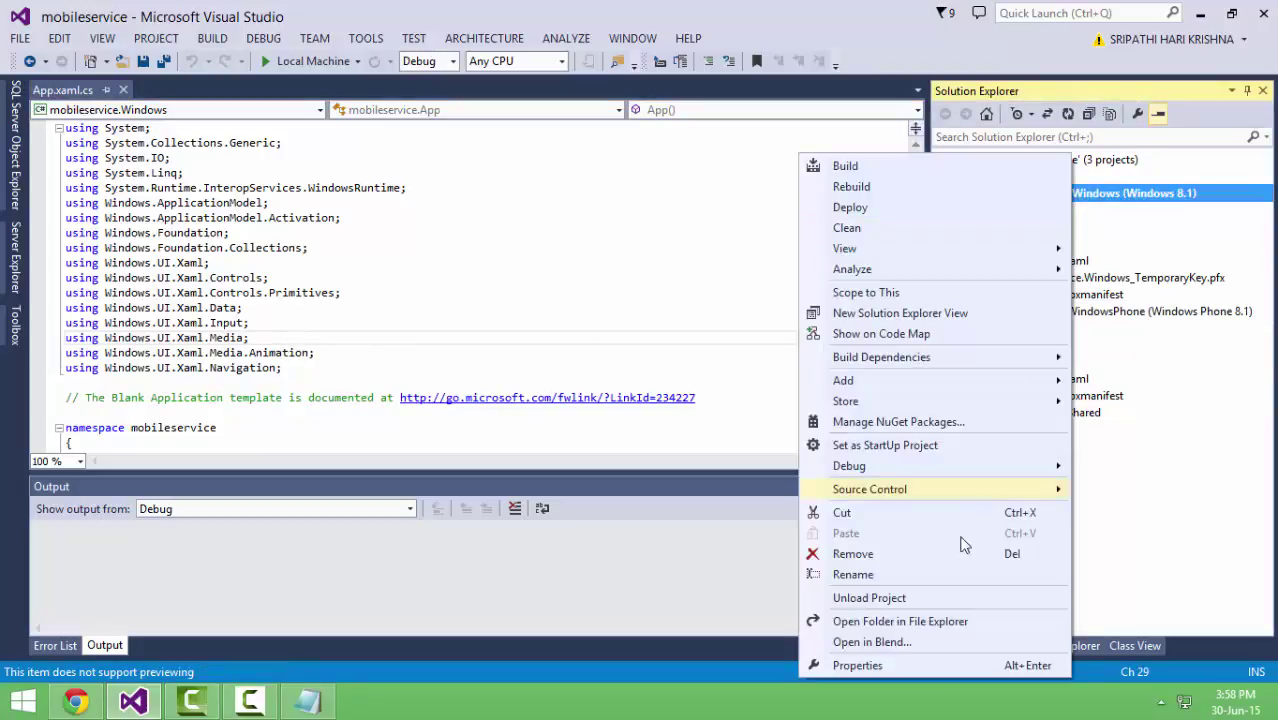
left_click(858, 666)
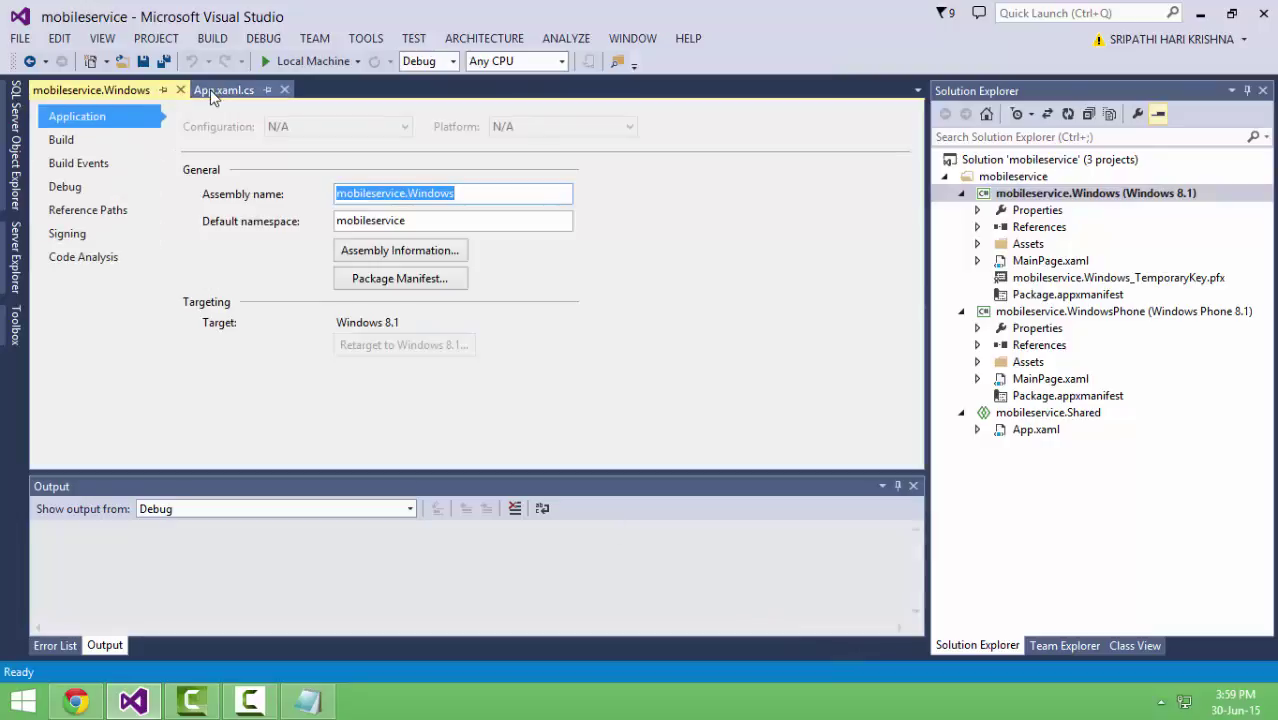
Search the online NuGet packages for "azure mobile service" for the mobileservice.Windows project
right_click(1100, 208)
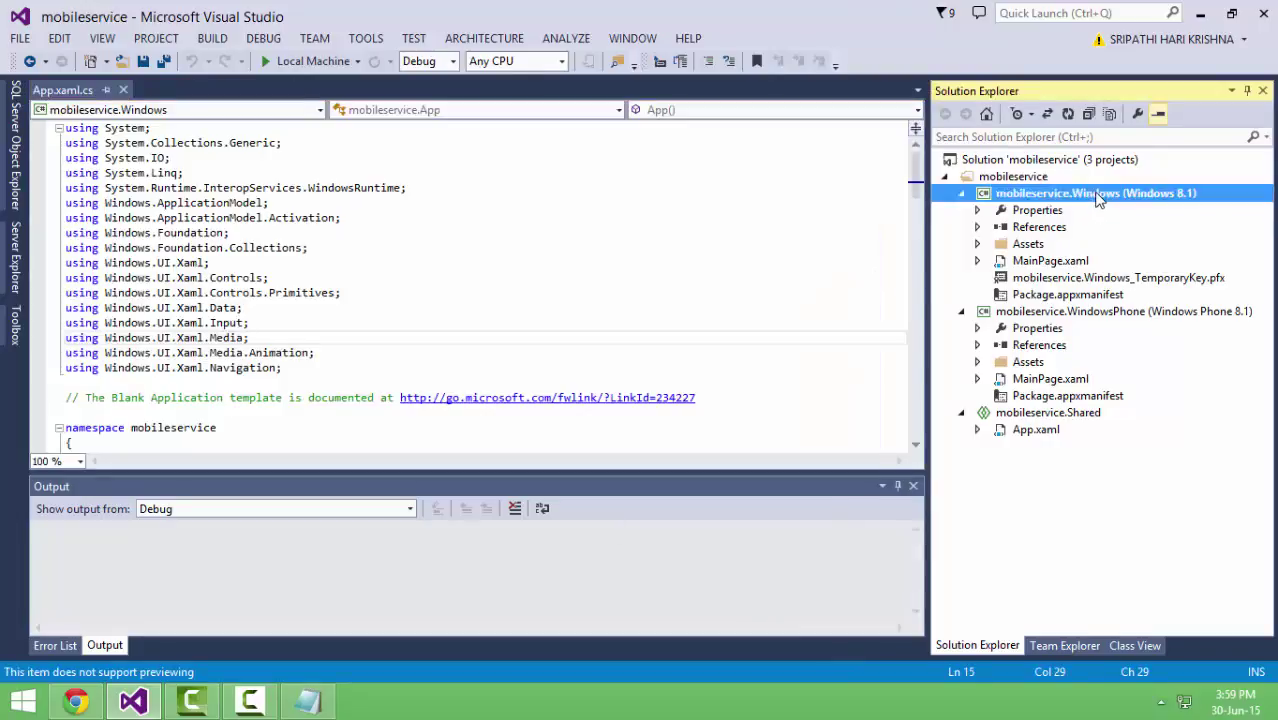
left_click(908, 428)
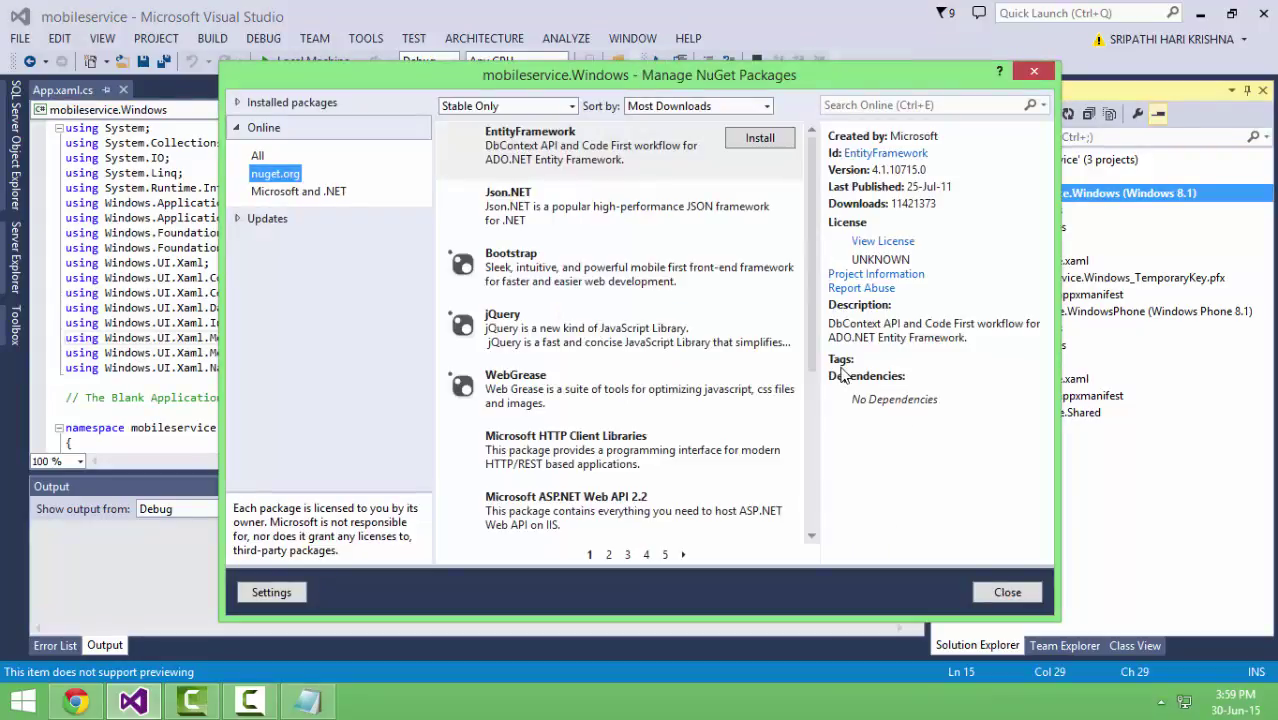
left_click(893, 107)
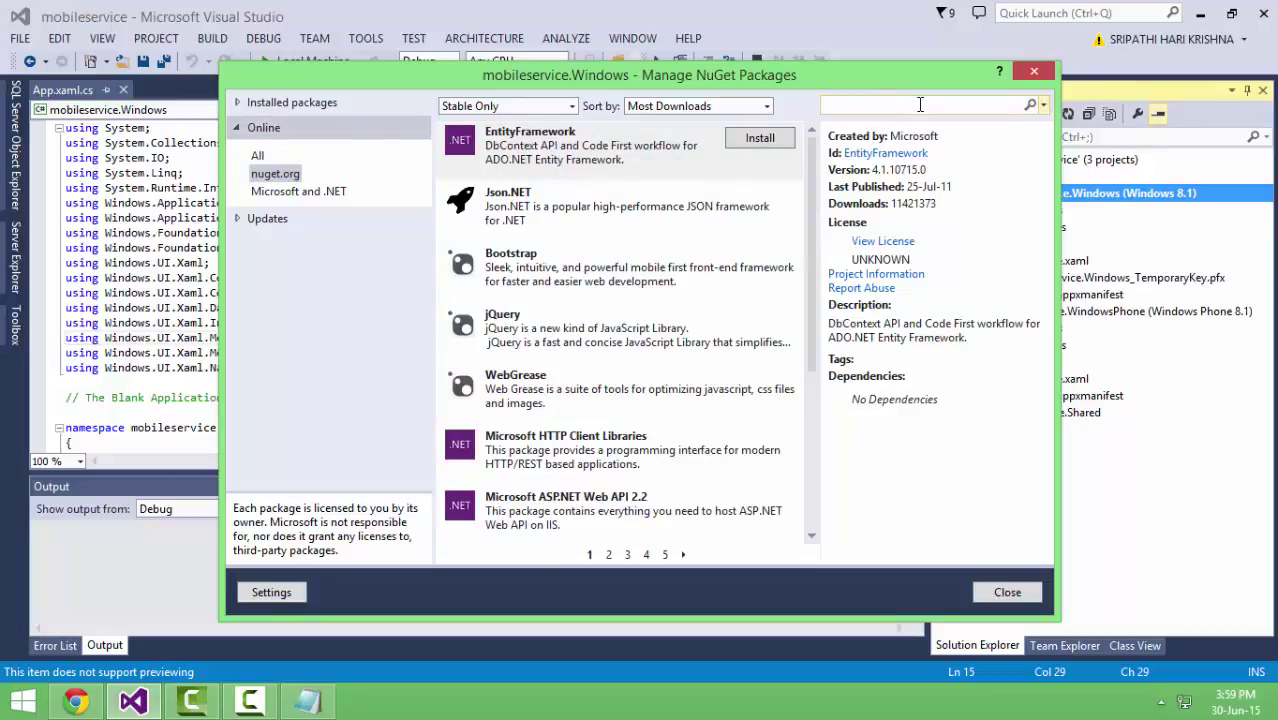
type("mo")
key("Return")
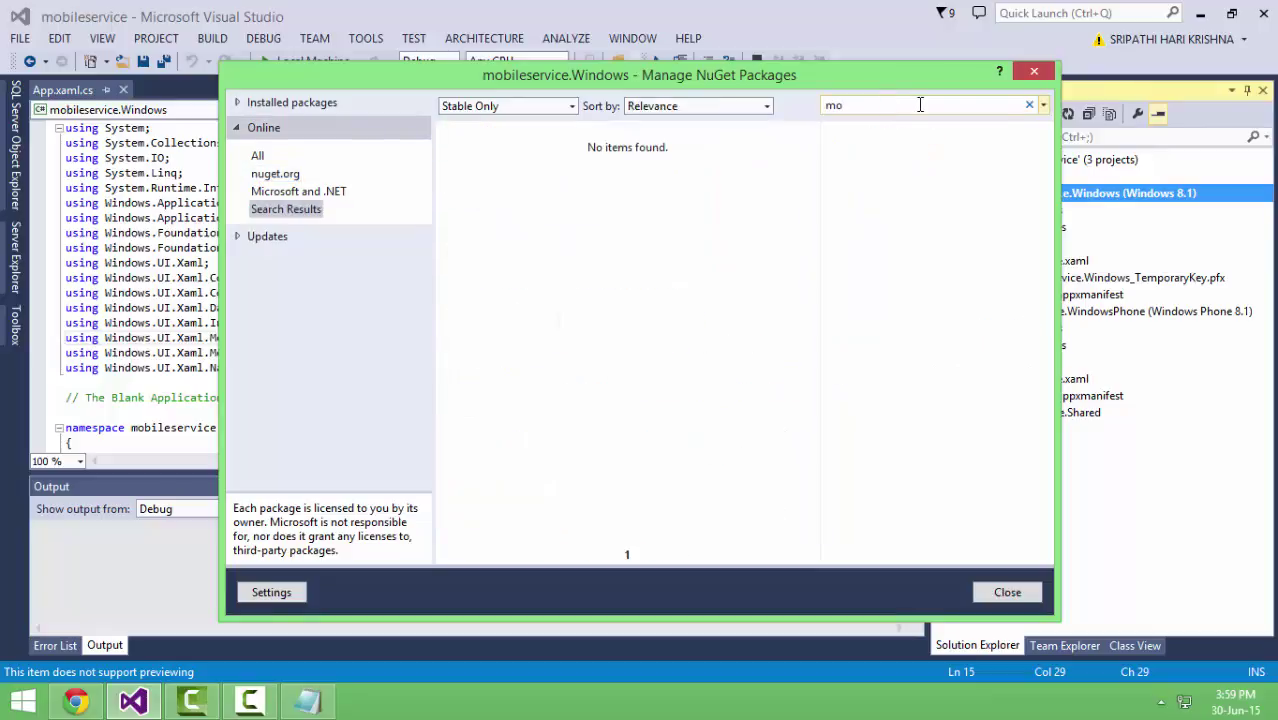
key("BackSpace")
key("BackSpace")
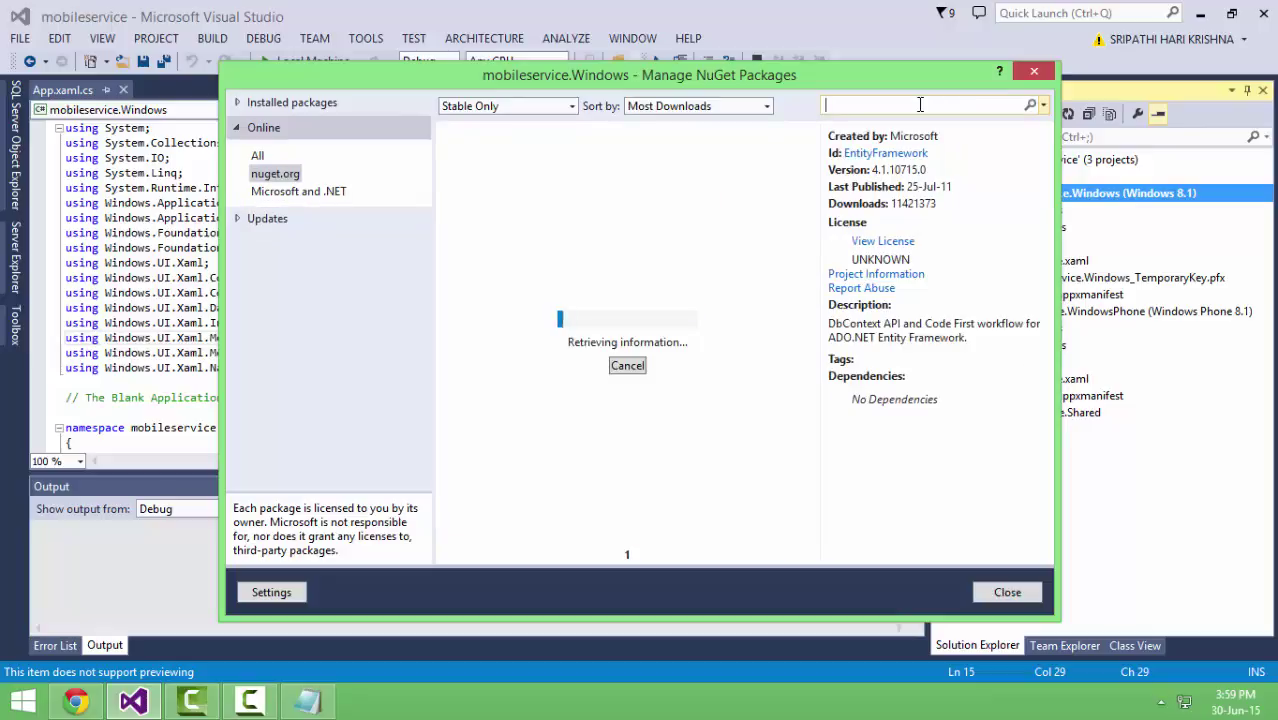
type("az")
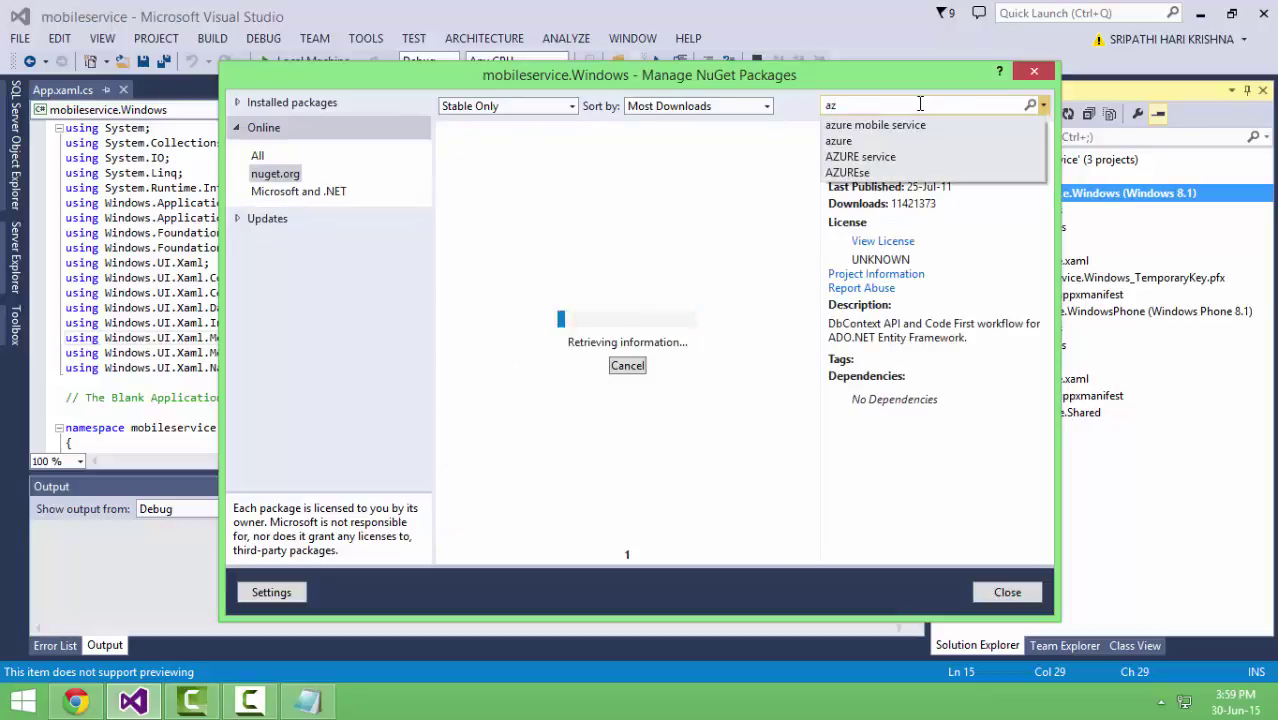
left_click(926, 125)
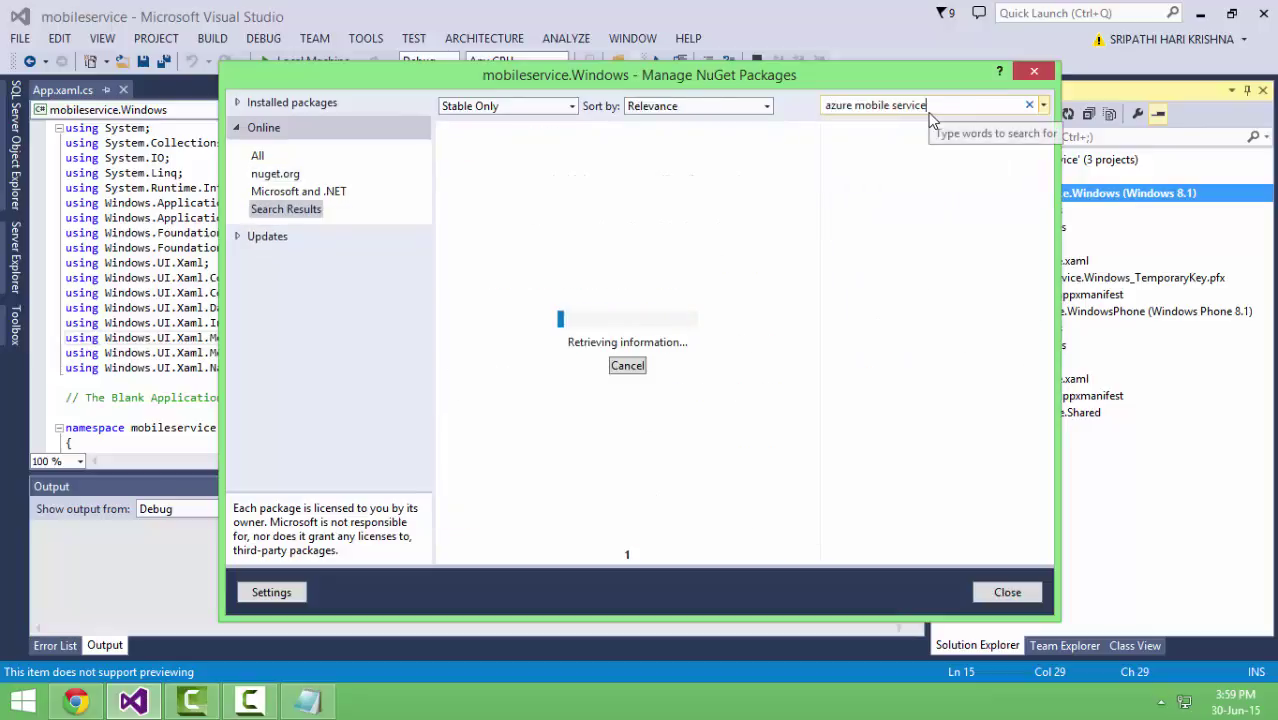
Install the Windows Azure Mobile Services package in mobileservice.Windows, accept its licenses and close the package manager
left_click(616, 148)
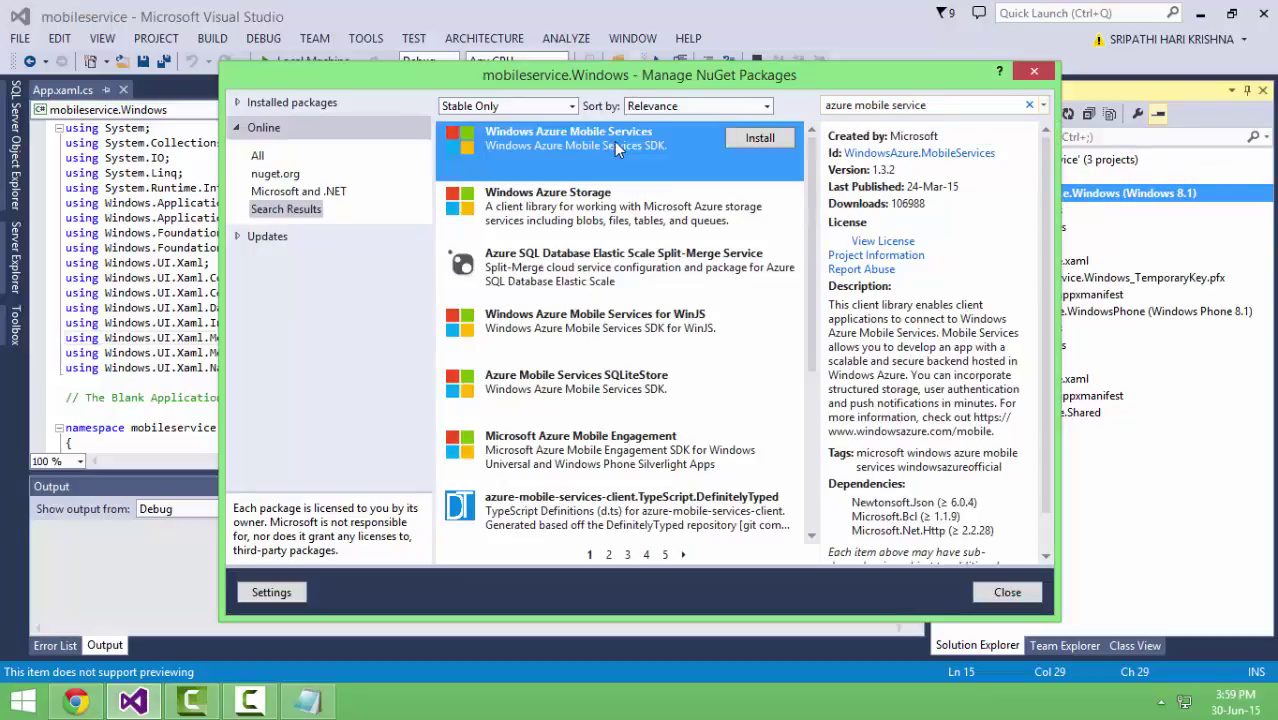
left_click(758, 138)
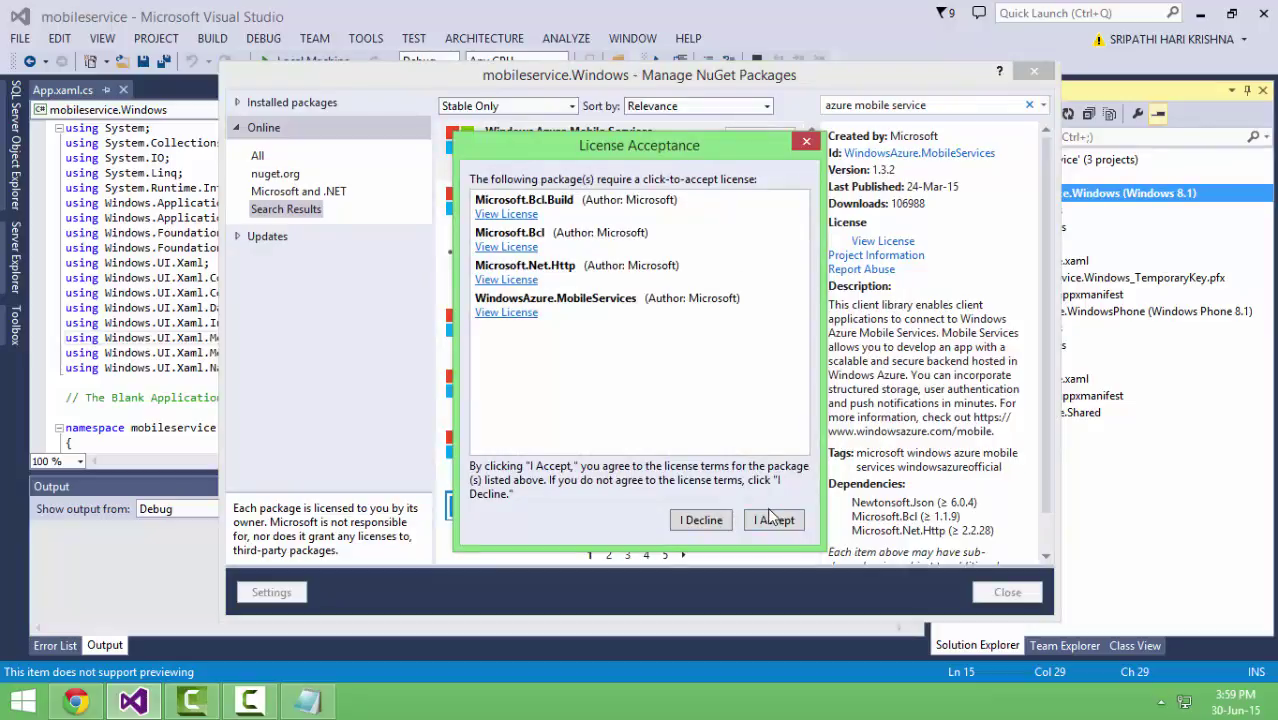
left_click(773, 520)
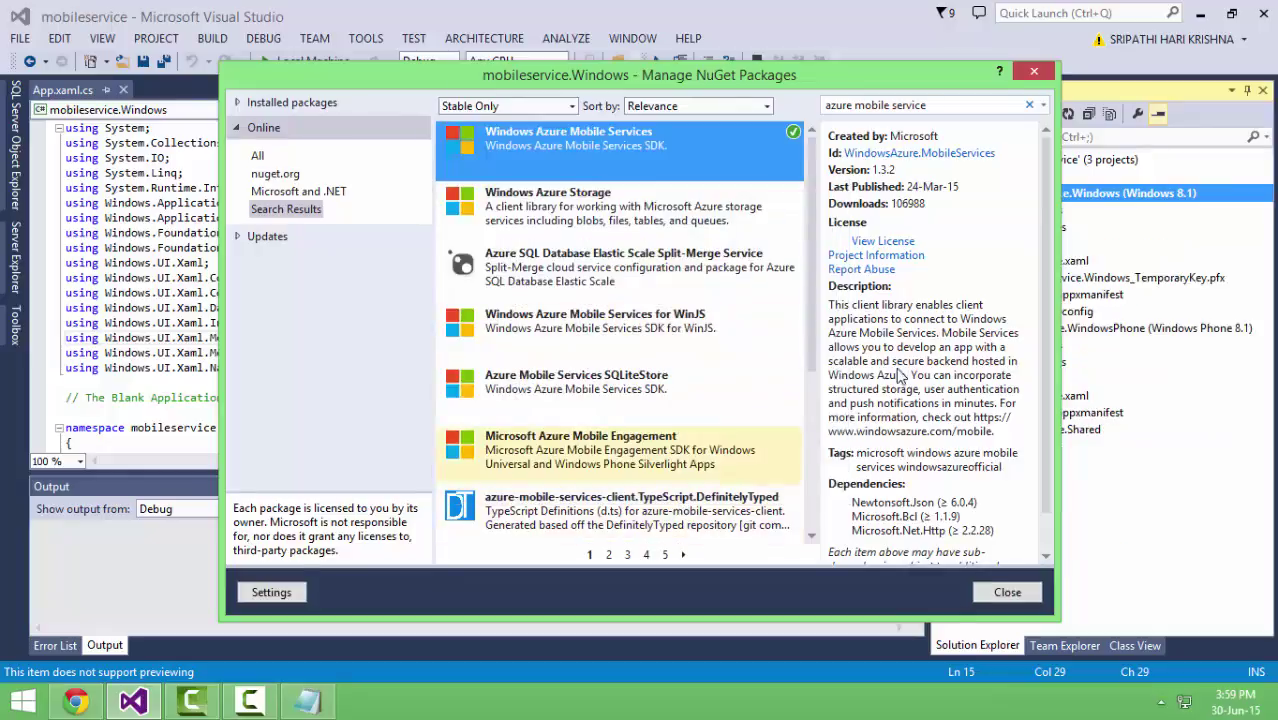
left_click(1006, 592)
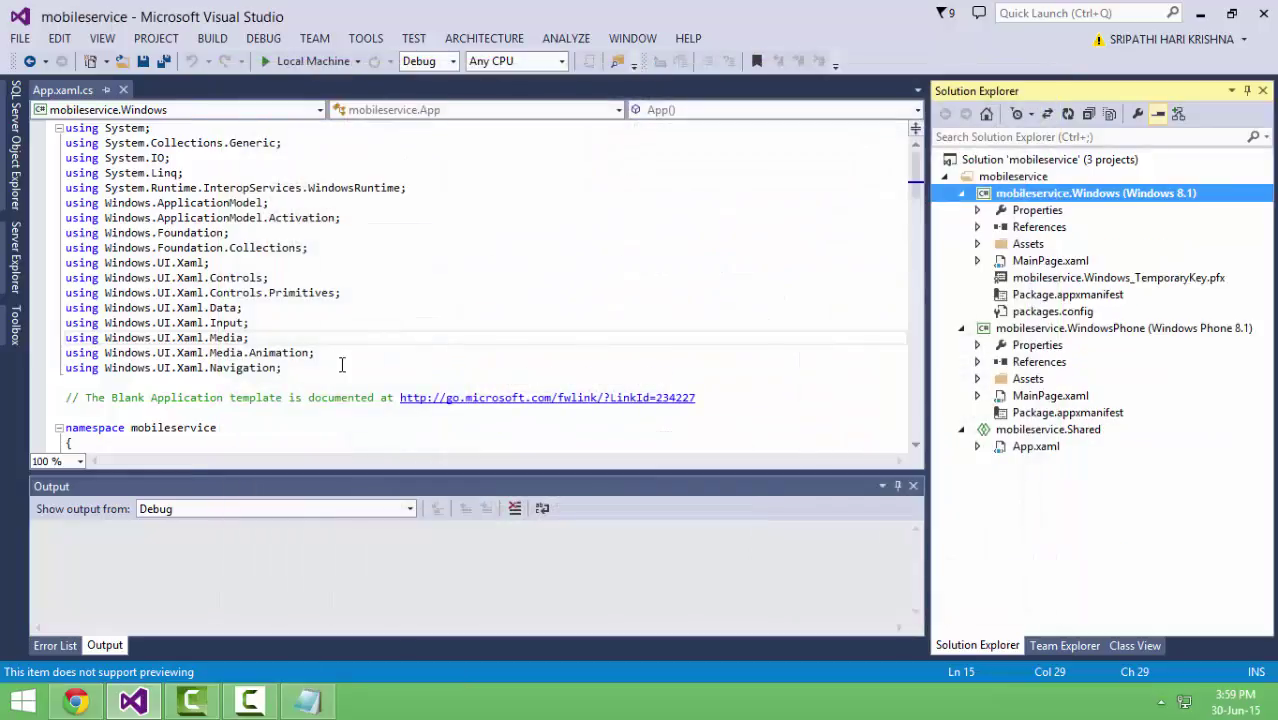
Add the directive "using Microsoft.WindowsAzure.MobileServices;" below the last using line in App.xaml.cs
left_click(322, 369)
key("Return")
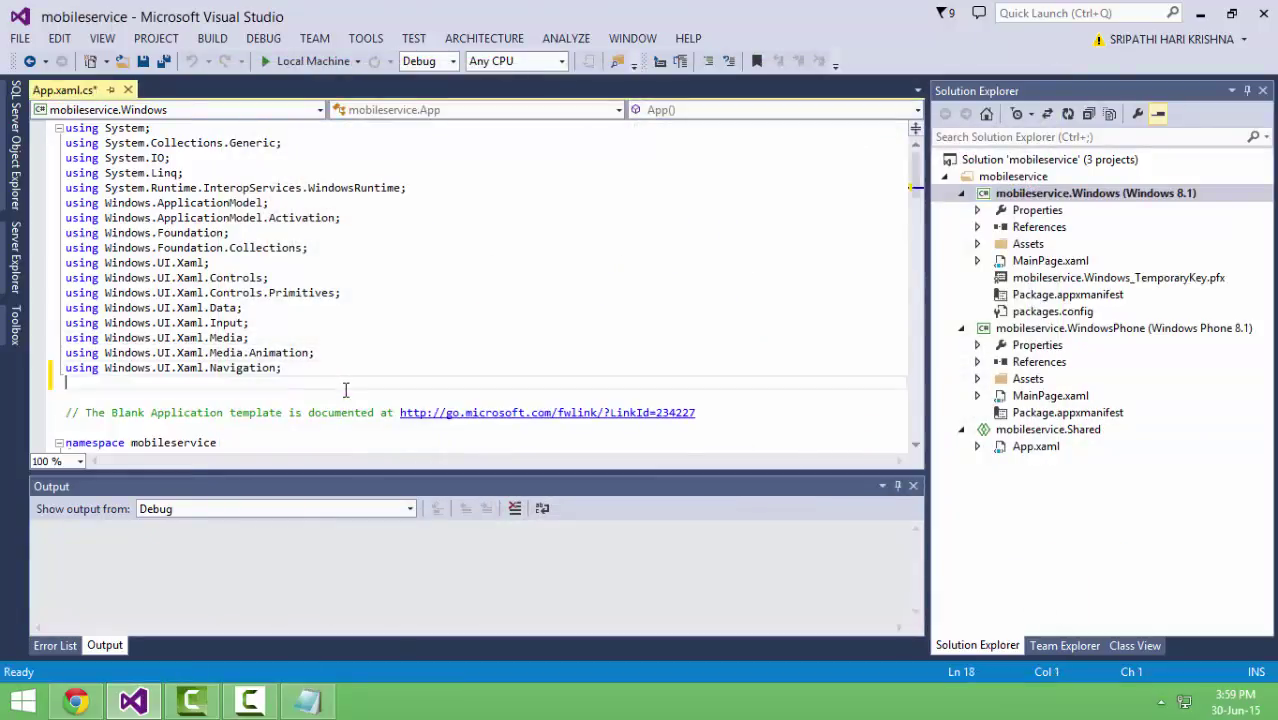
type("using Microsoft.")
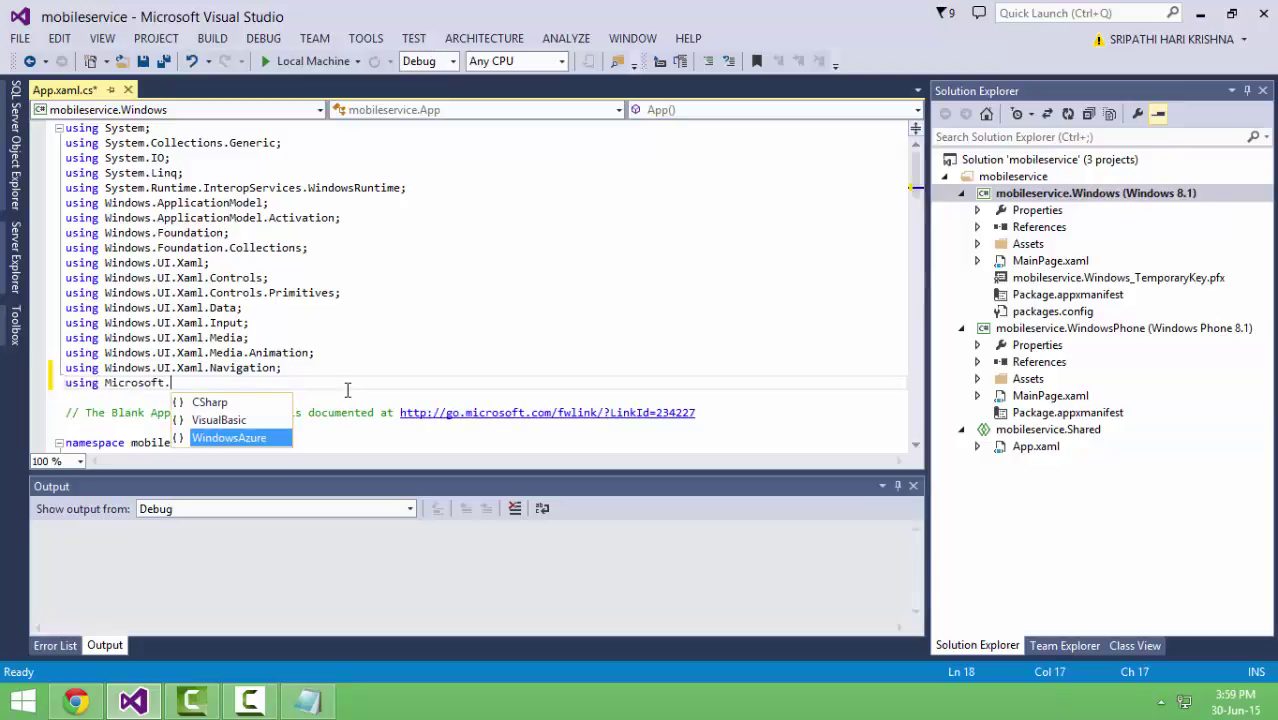
key("Tab")
type(".")
type("MobileServices;")
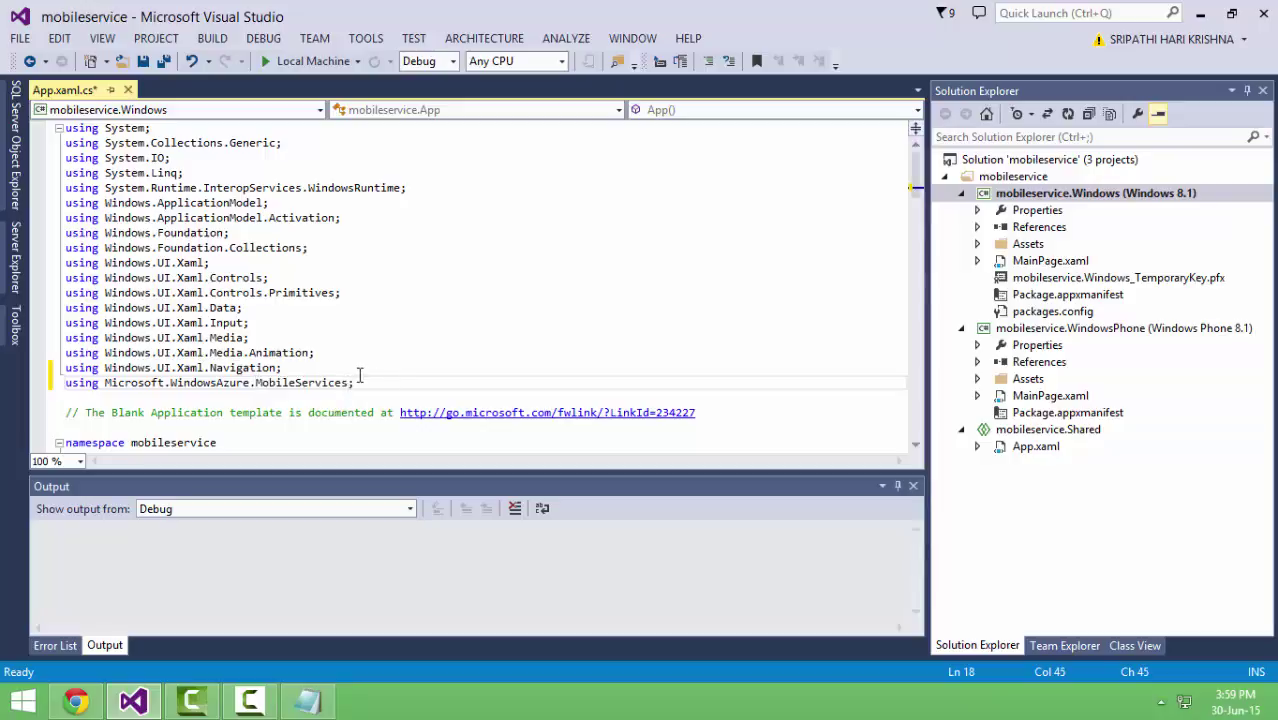
scroll(358, 375, "down", 6)
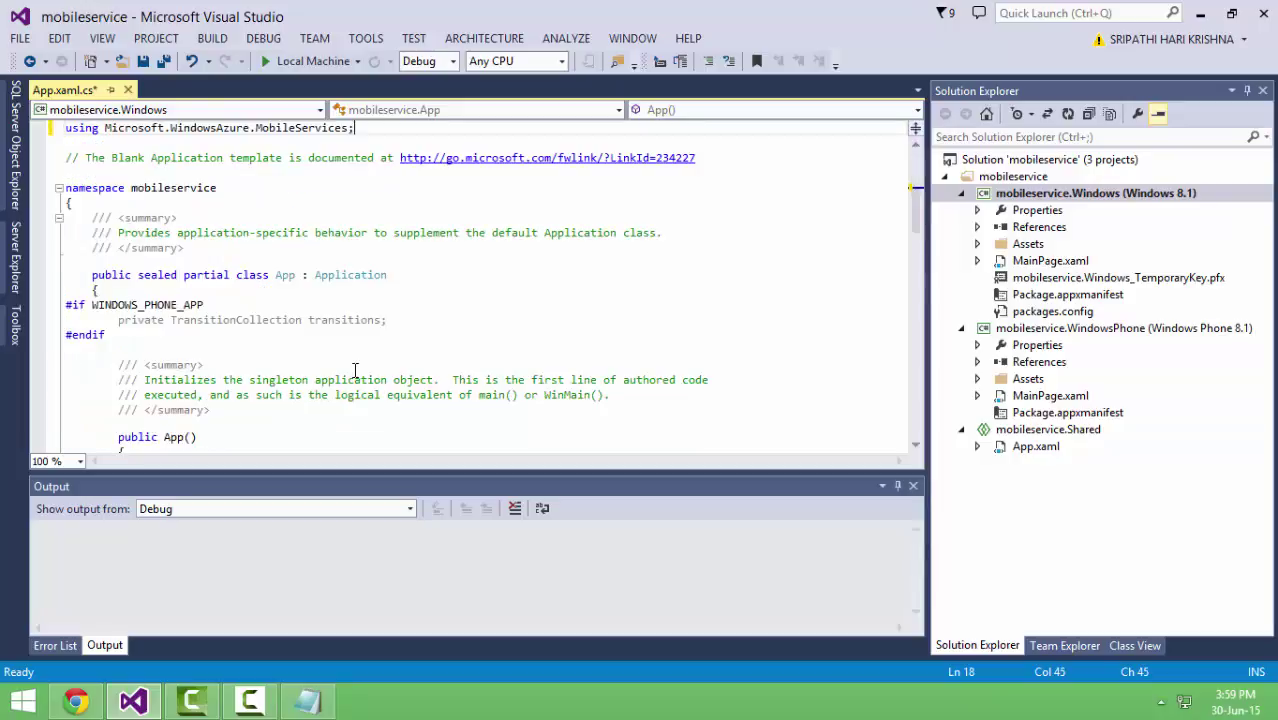